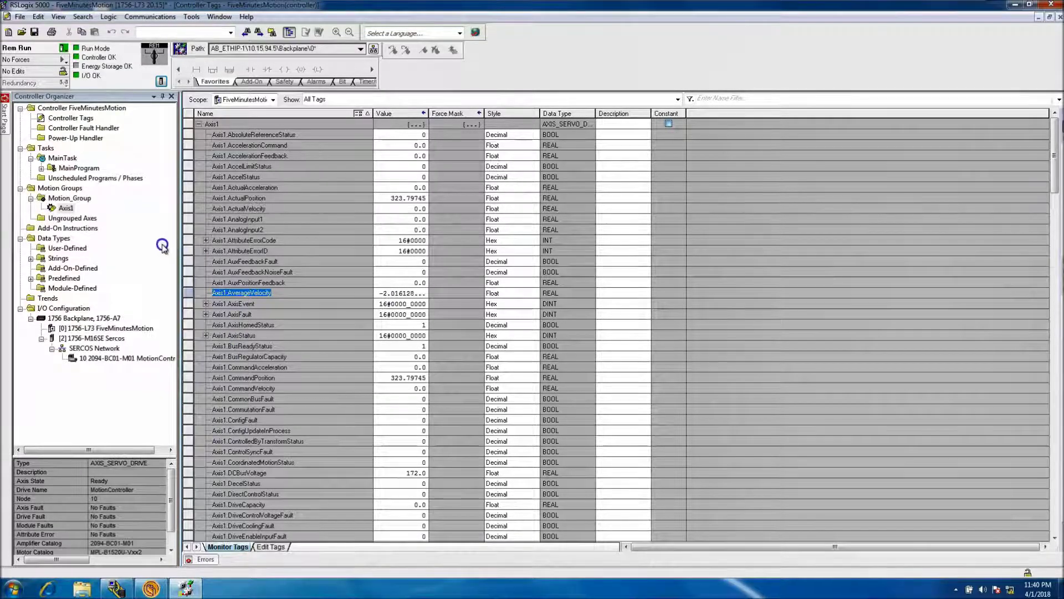
- Open Motion Direct Commands from Axis1's context menu and move the dialog aside
{"action": "right_click", "coordinate": [68, 209]}
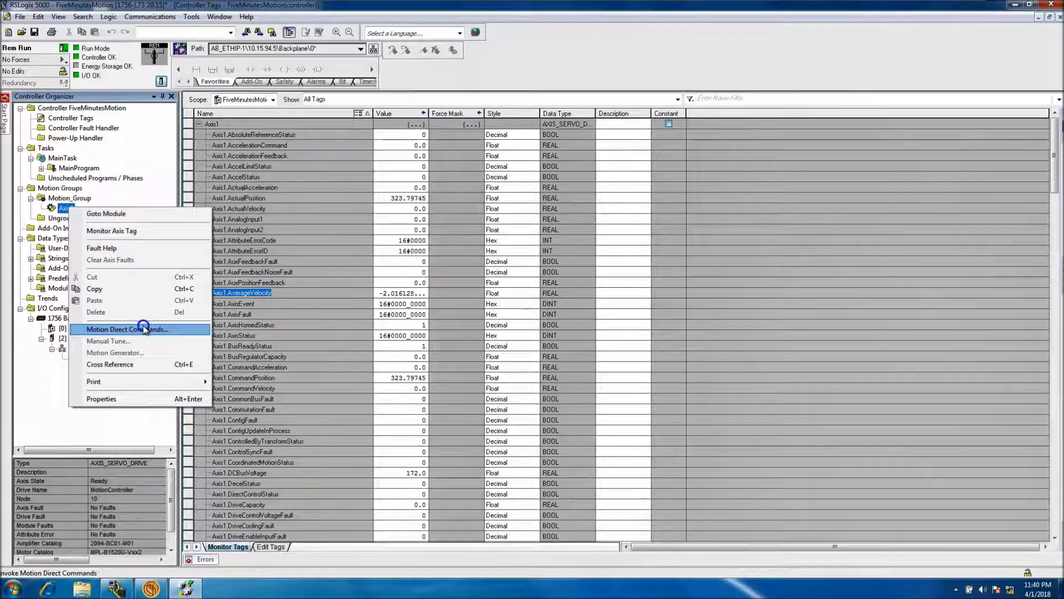
{"action": "left_click", "coordinate": [148, 499]}
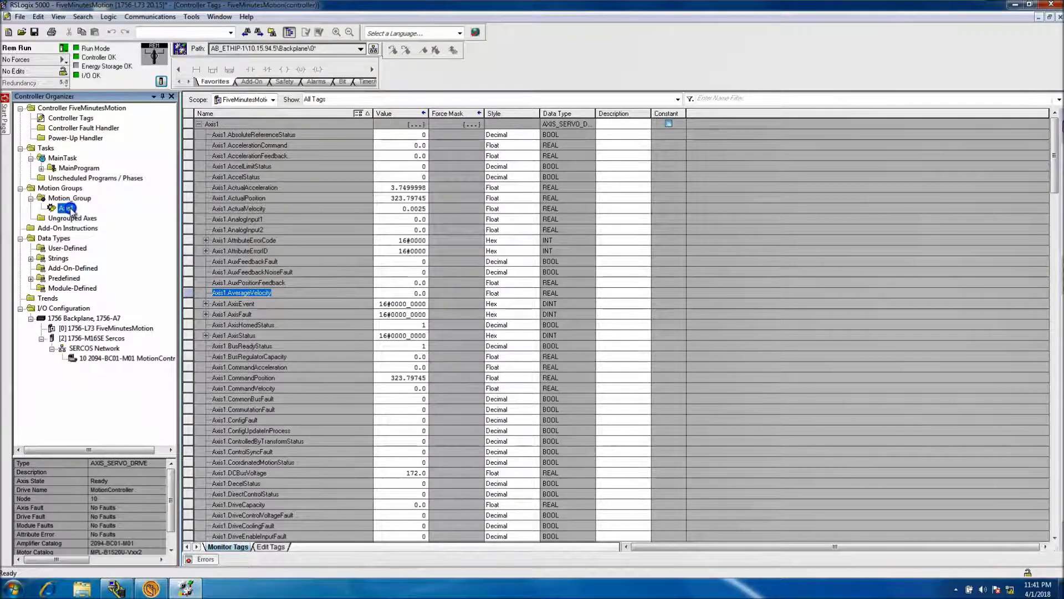
{"action": "right_click", "coordinate": [70, 209]}
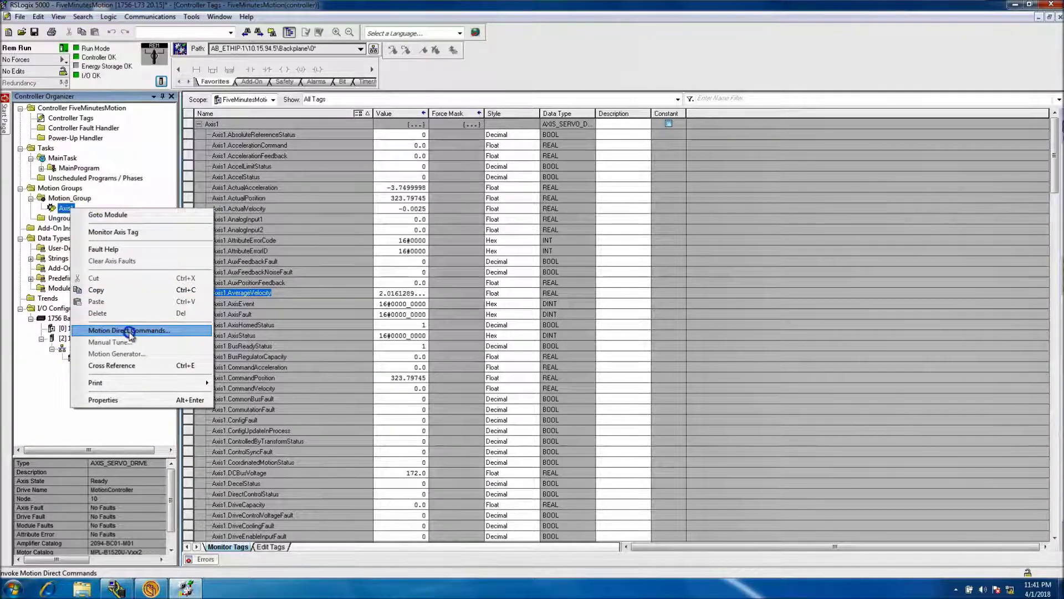
{"action": "left_click", "coordinate": [146, 332]}
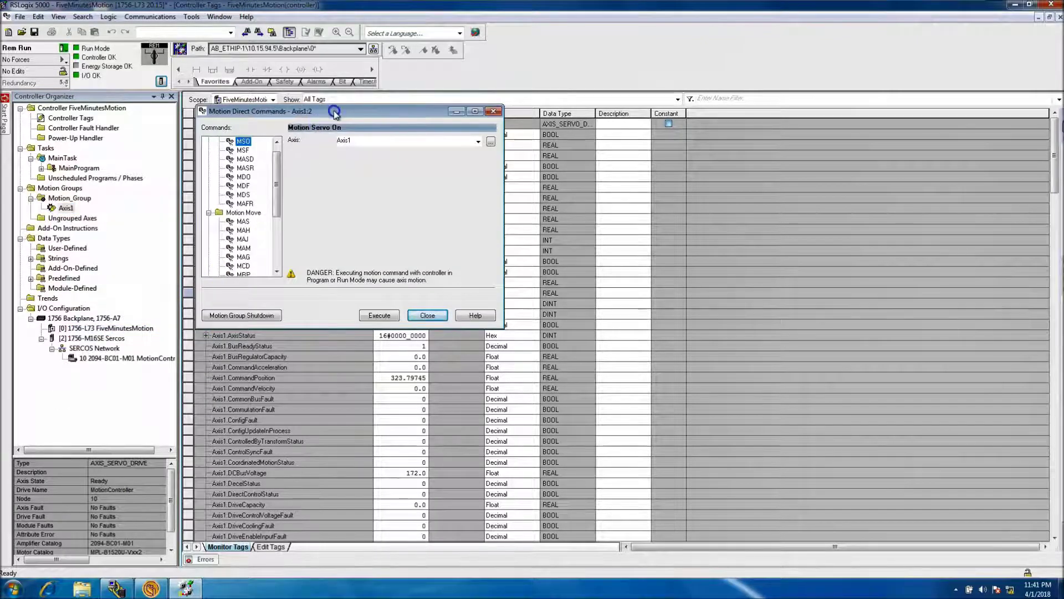
{"action": "left_click_drag", "start_coordinate": [339, 110], "coordinate": [622, 197]}
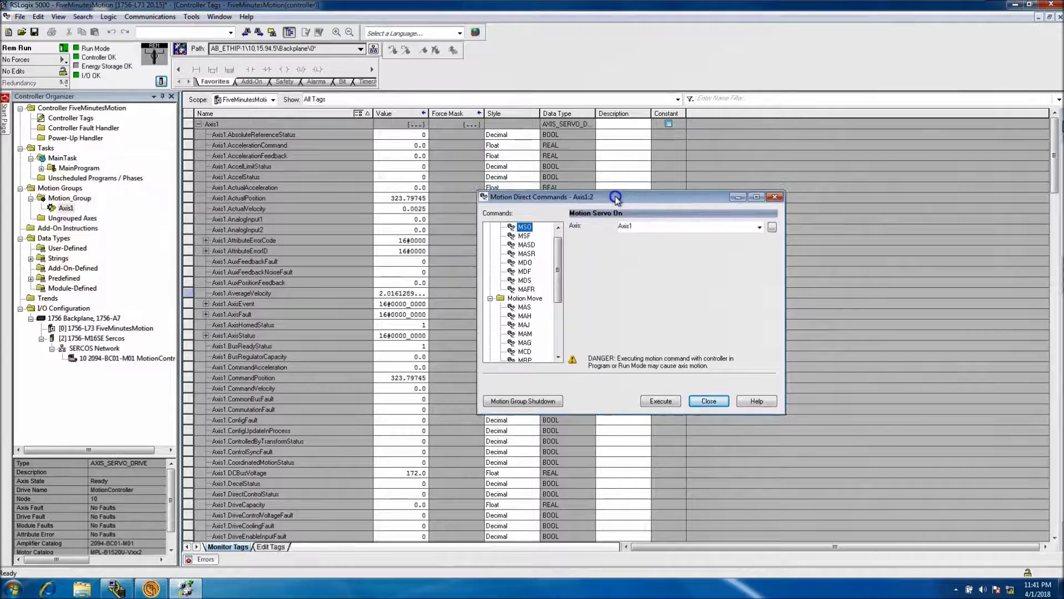
{"action": "scroll", "coordinate": [547, 252], "scroll_direction": "up", "scroll_amount": 1}
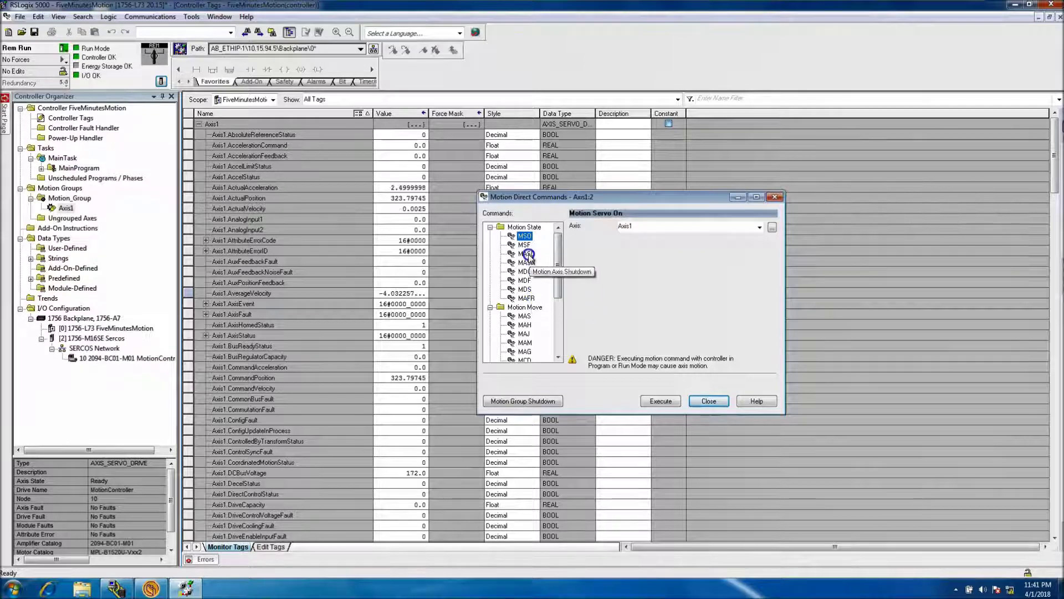
{"action": "scroll", "coordinate": [549, 281], "scroll_direction": "down", "scroll_amount": 1}
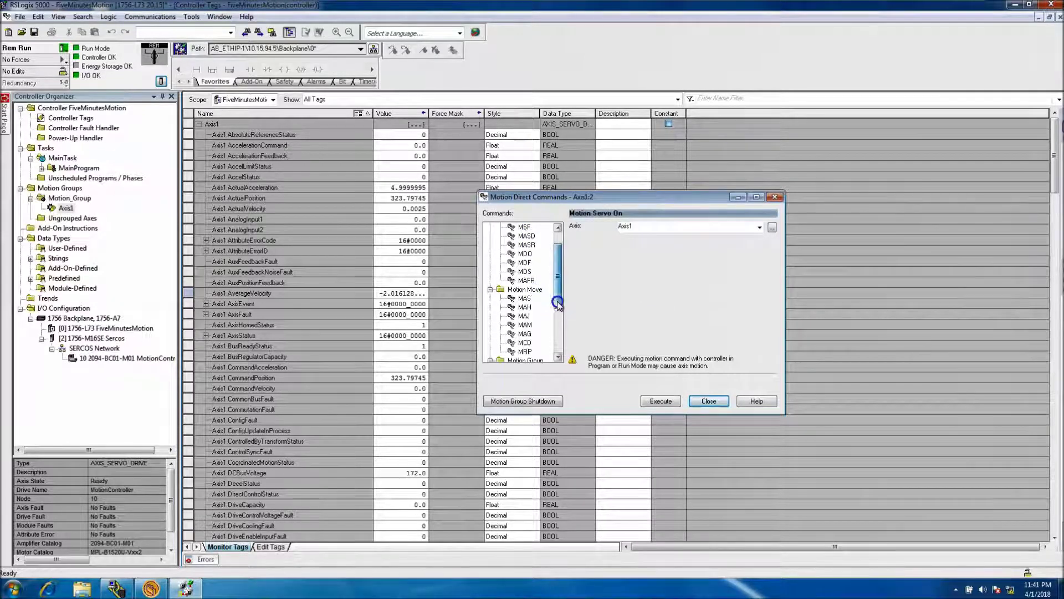
{"action": "left_click_drag", "start_coordinate": [558, 300], "coordinate": [561, 265]}
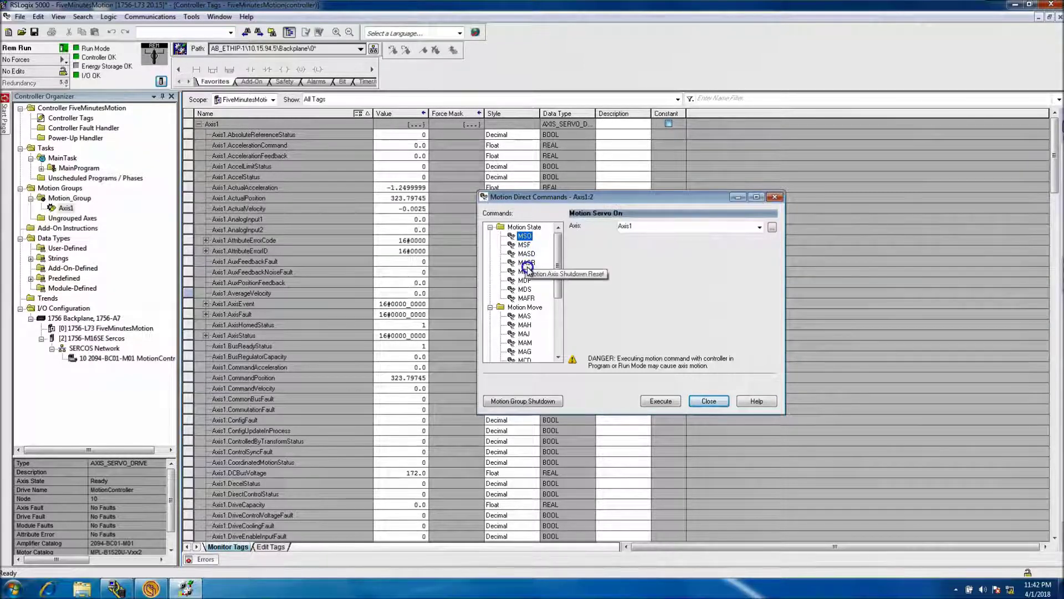
- Execute MAFR to reset Axis1 faults, then execute MSO to enable the servo
{"action": "left_click", "coordinate": [527, 298]}
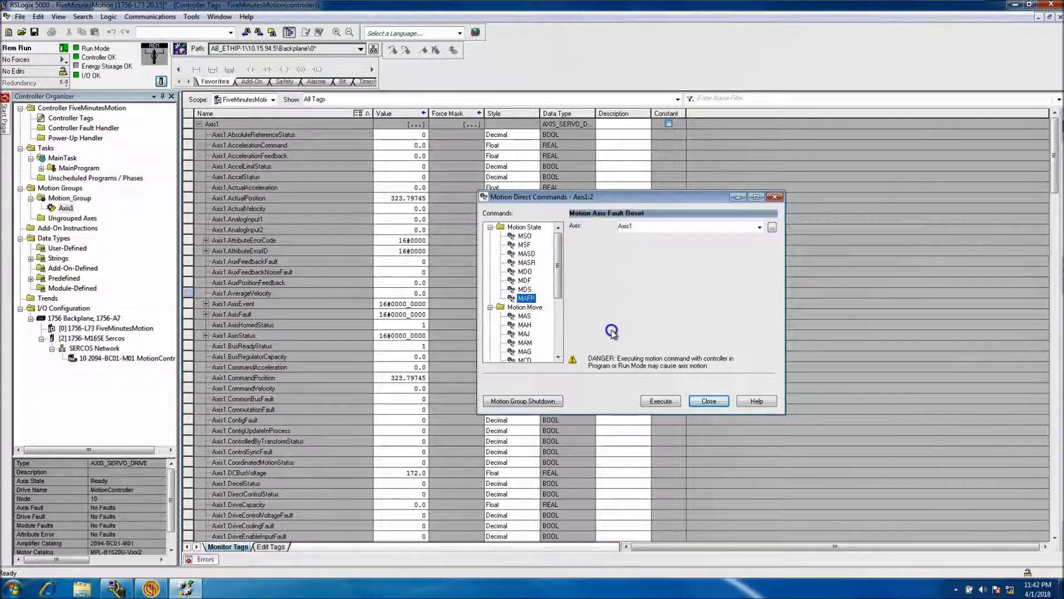
{"action": "left_click", "coordinate": [667, 402]}
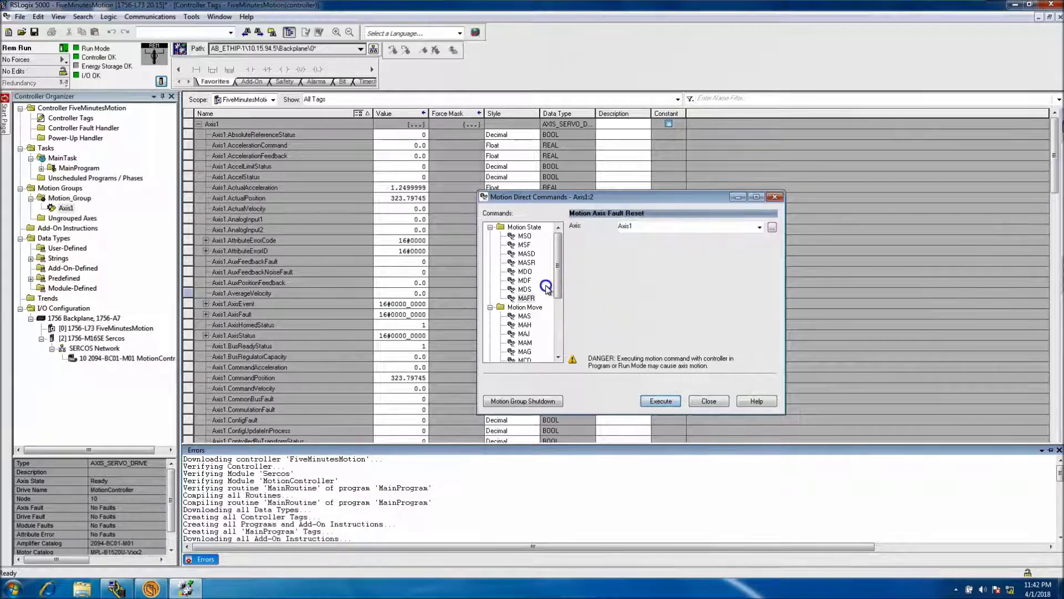
{"action": "left_click", "coordinate": [526, 237]}
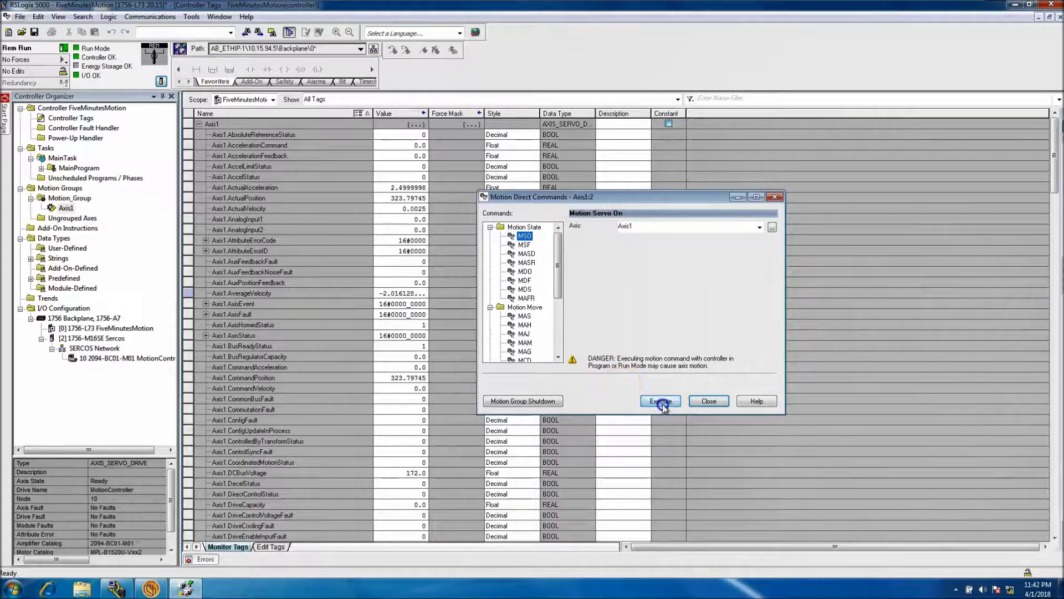
{"action": "left_click", "coordinate": [661, 401]}
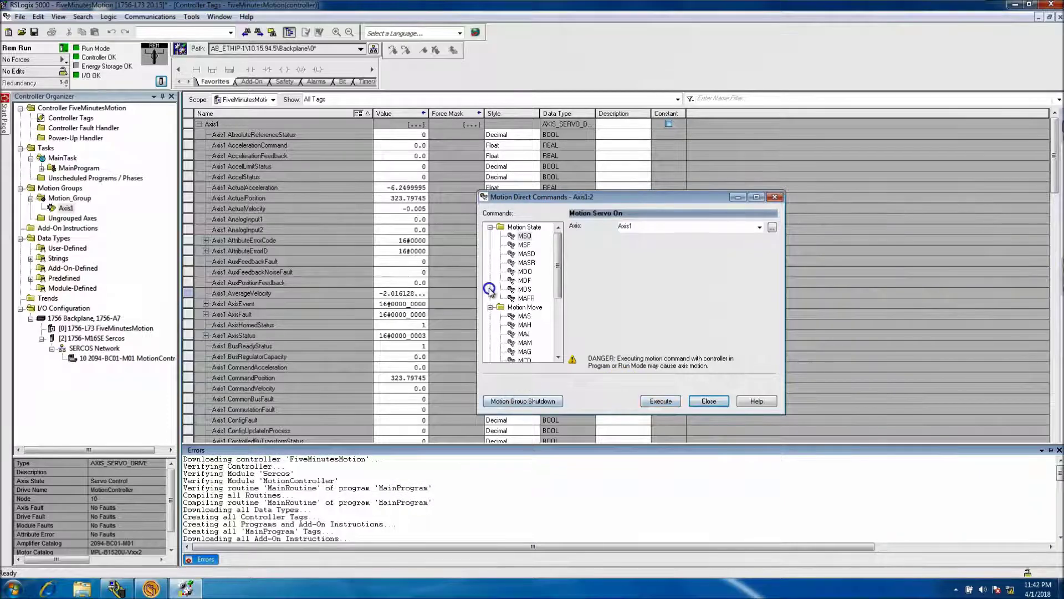
- Run Motion Axis Jog on Axis1 at speed 25, then again at speed 50
{"action": "left_click", "coordinate": [524, 334]}
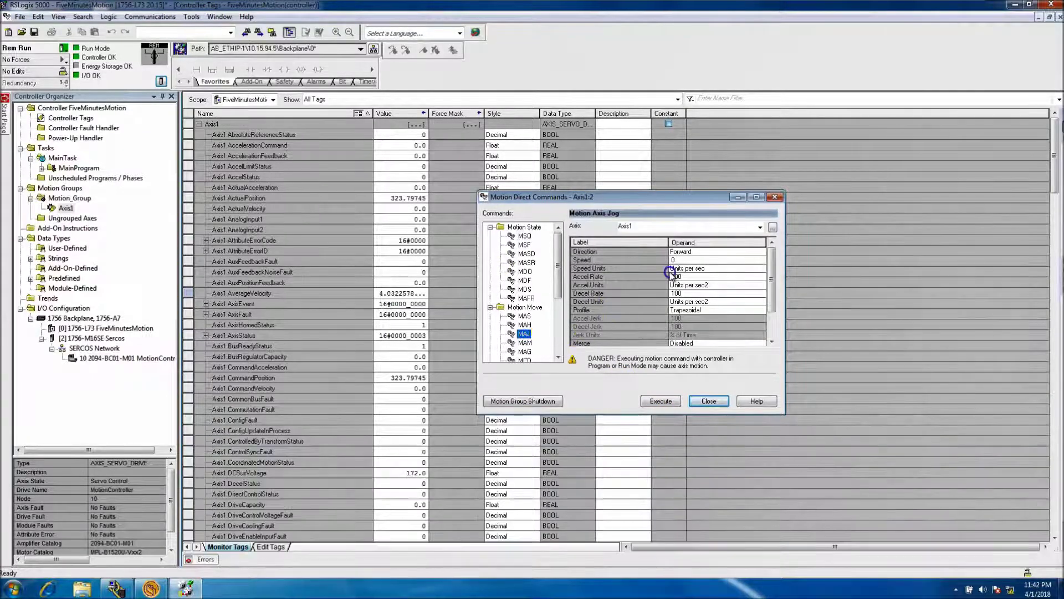
{"action": "left_click", "coordinate": [678, 260]}
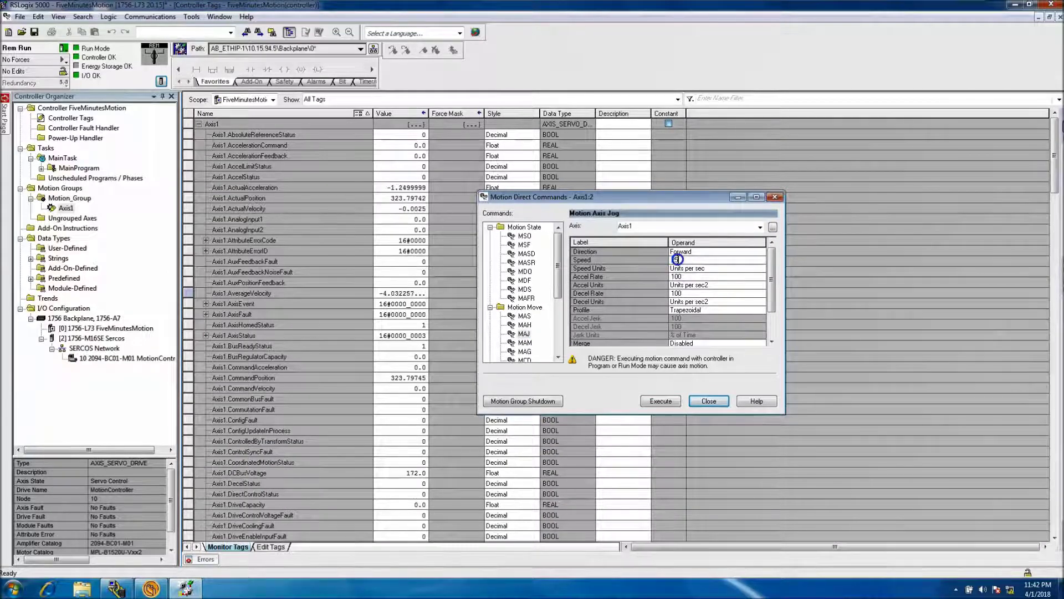
{"action": "type", "text": "25"}
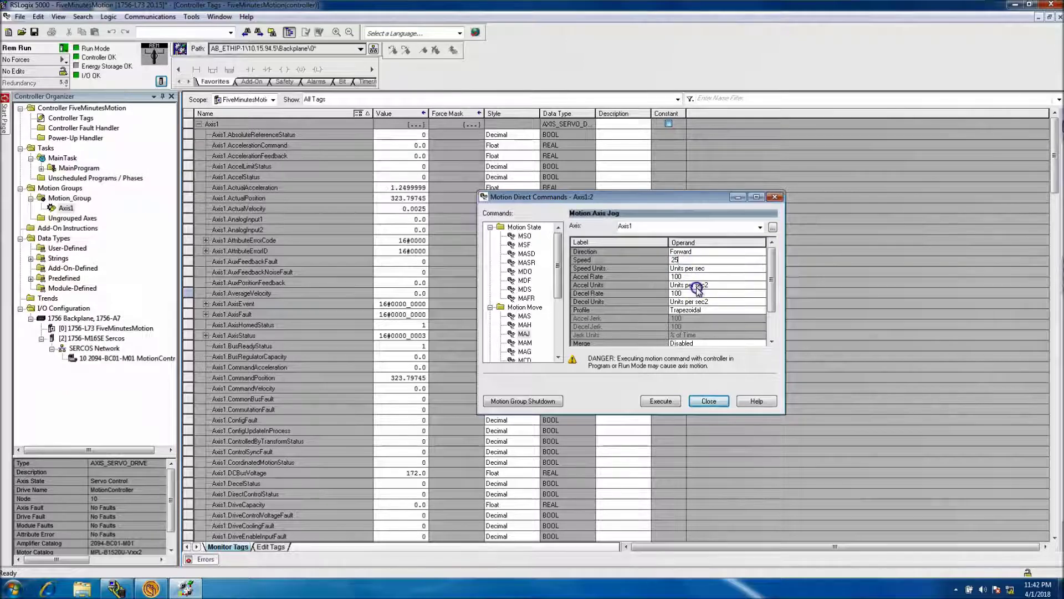
{"action": "left_click", "coordinate": [672, 403]}
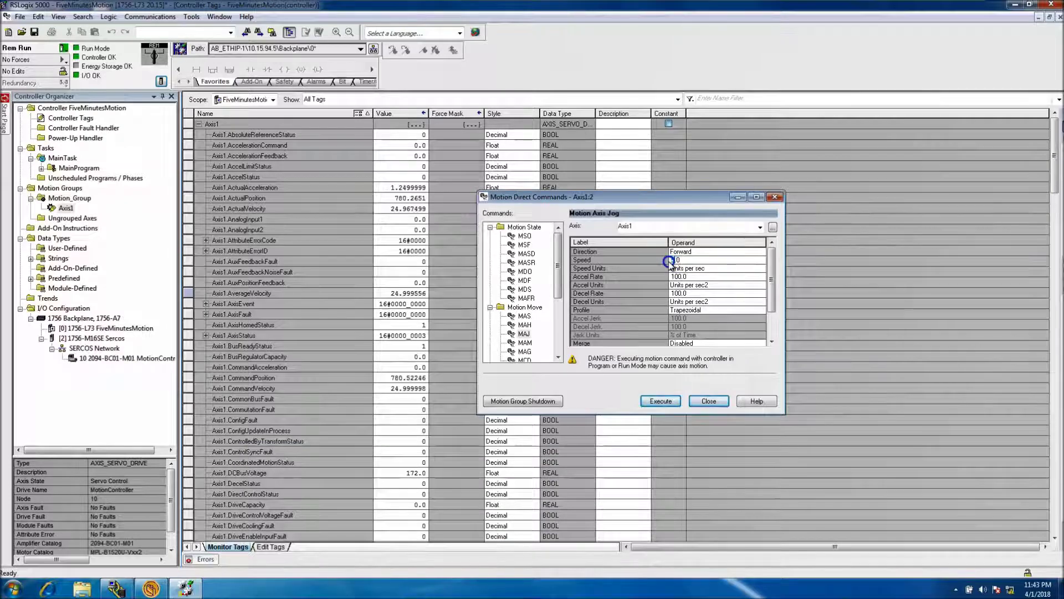
{"action": "key", "text": "Return"}
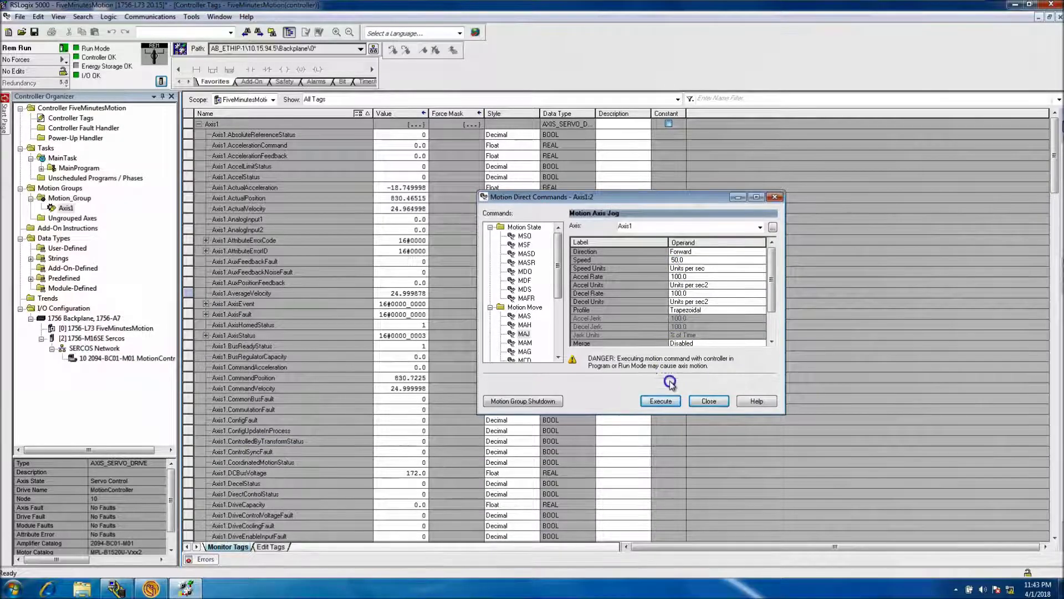
{"action": "left_click", "coordinate": [668, 400]}
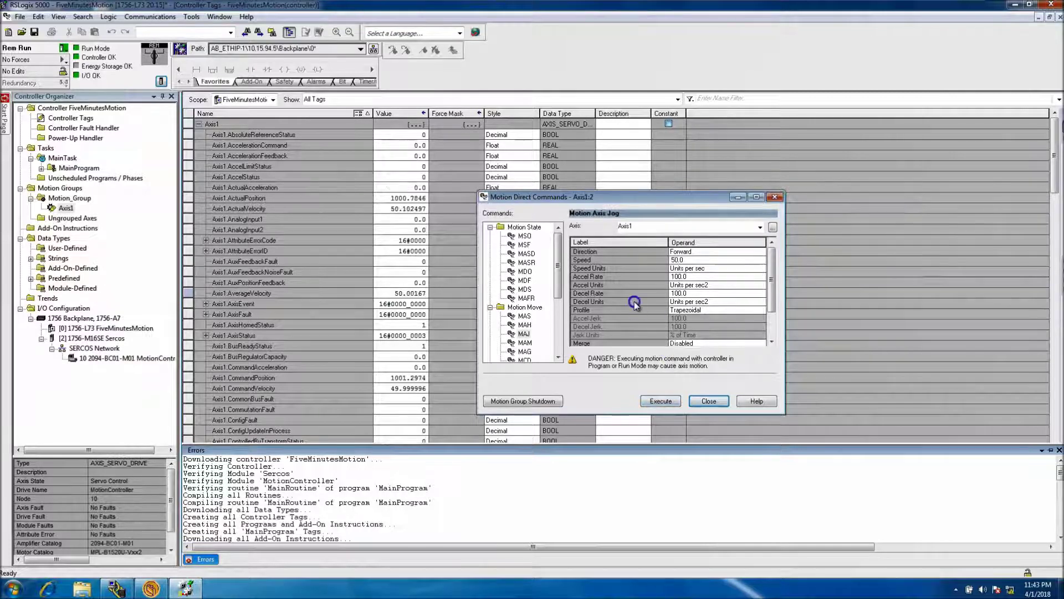
- Execute Motion Axis Stop with Change Decel set to Yes and a Decel Rate of 1000
{"action": "left_click", "coordinate": [524, 316]}
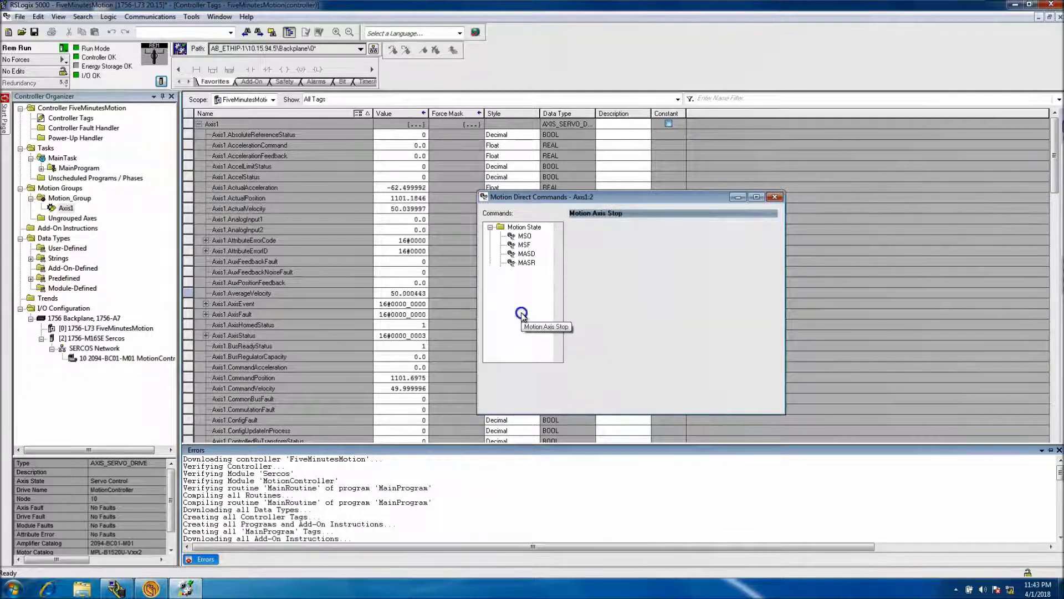
{"action": "left_click", "coordinate": [685, 260]}
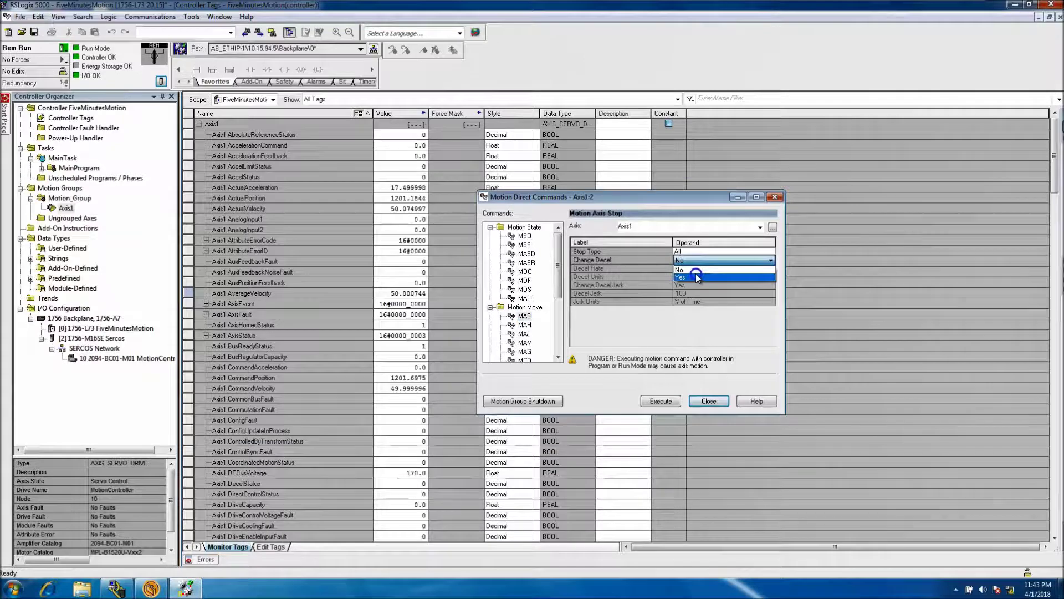
{"action": "left_click", "coordinate": [696, 275]}
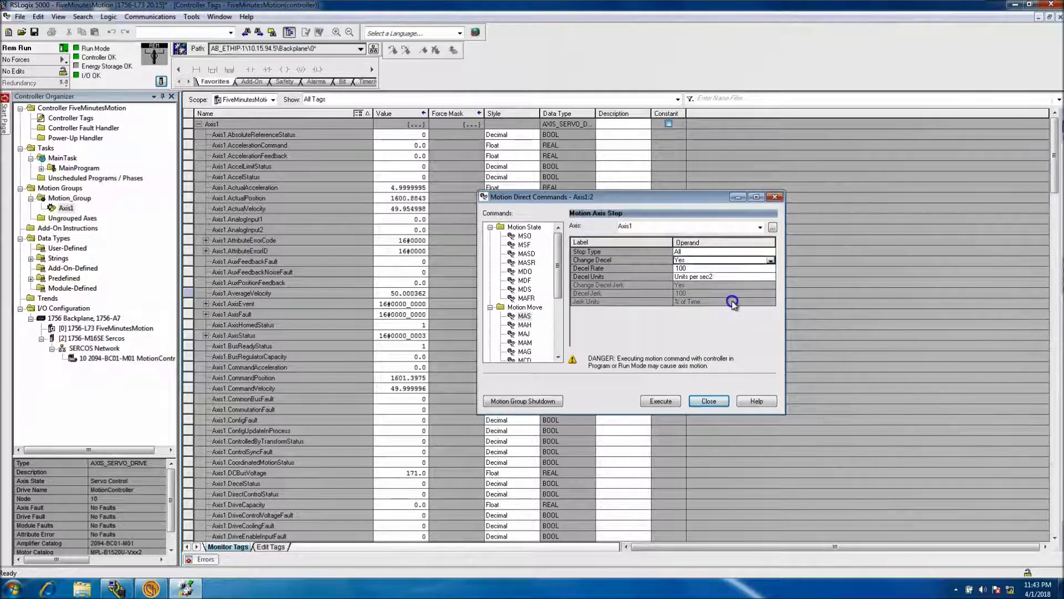
{"action": "left_click", "coordinate": [707, 268]}
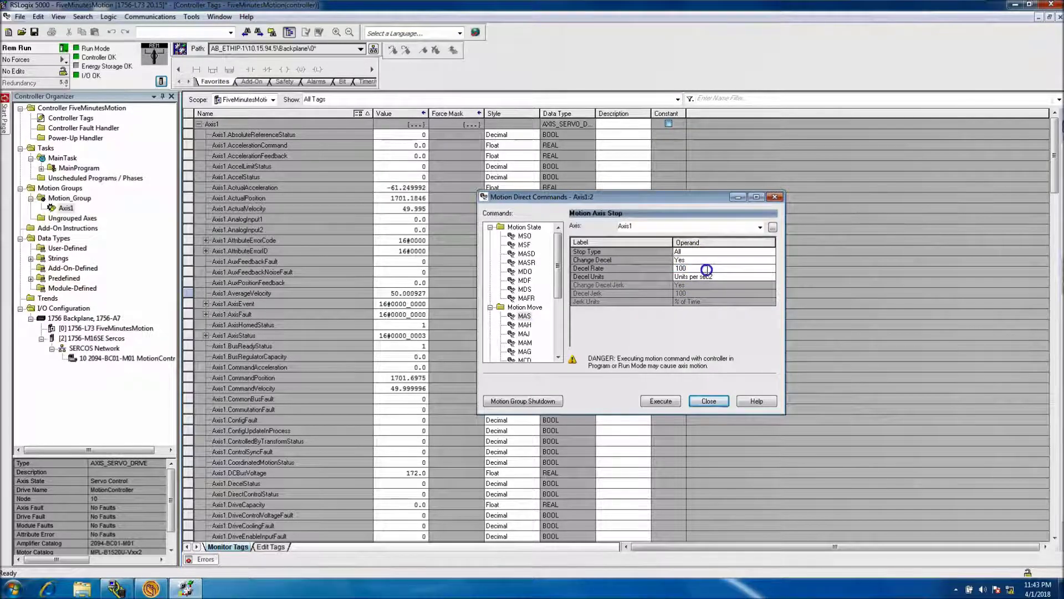
{"action": "type", "text": "1000"}
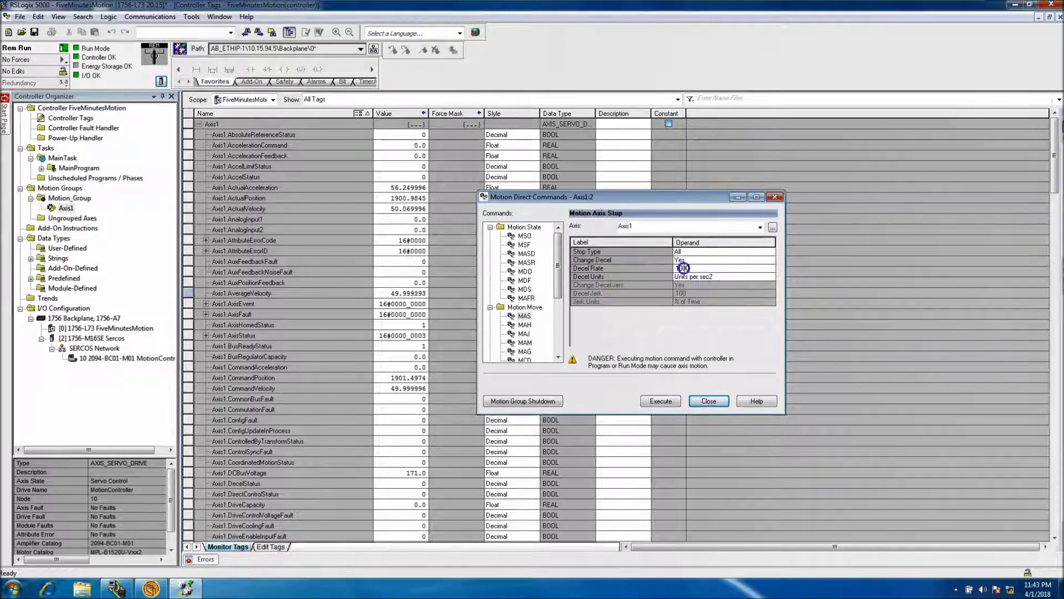
{"action": "left_click", "coordinate": [661, 401]}
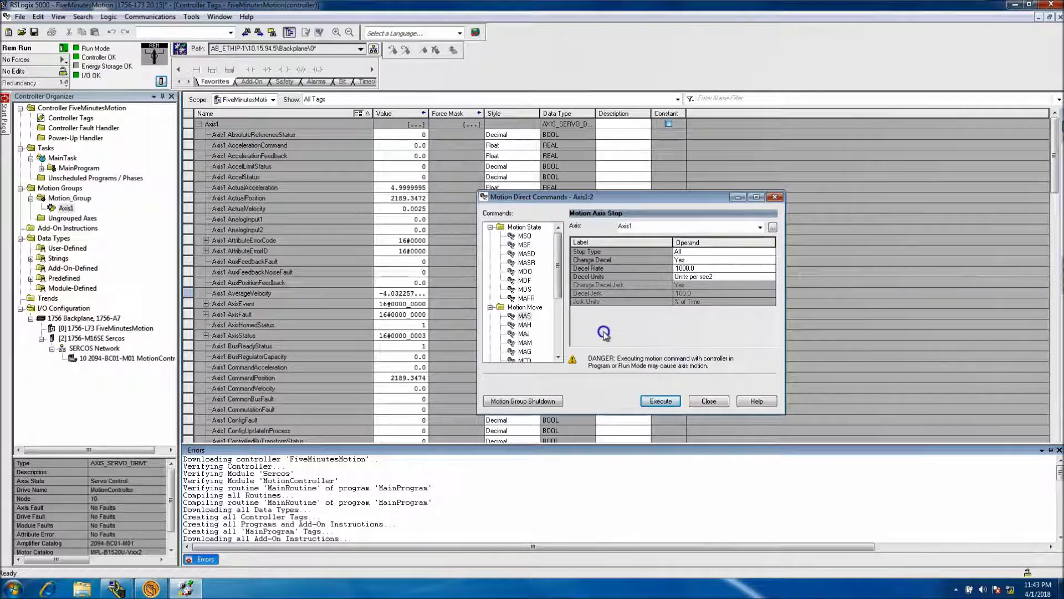
{"action": "left_click", "coordinate": [525, 342]}
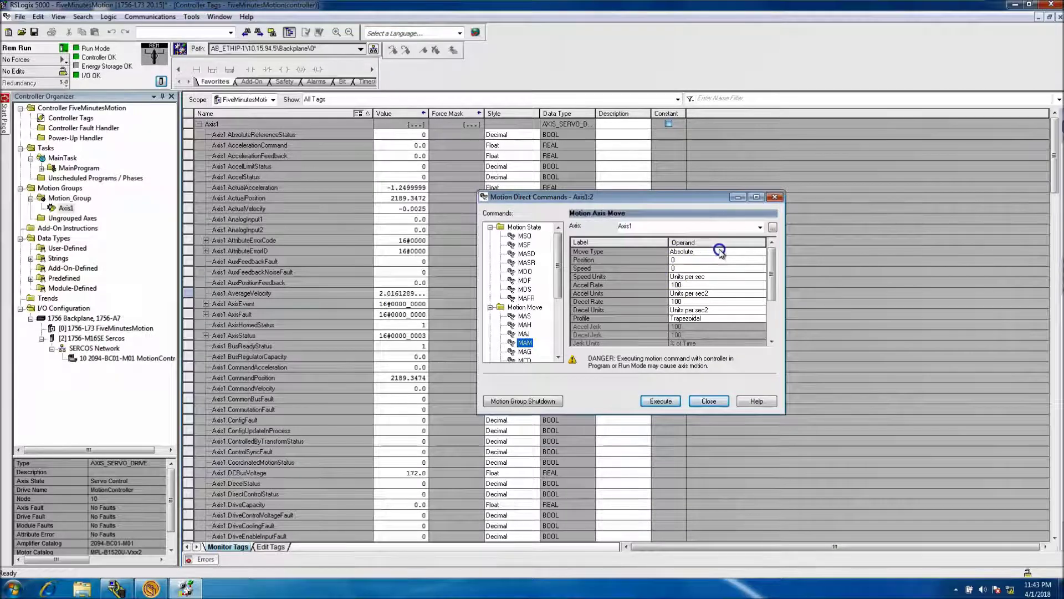
{"action": "left_click", "coordinate": [720, 252]}
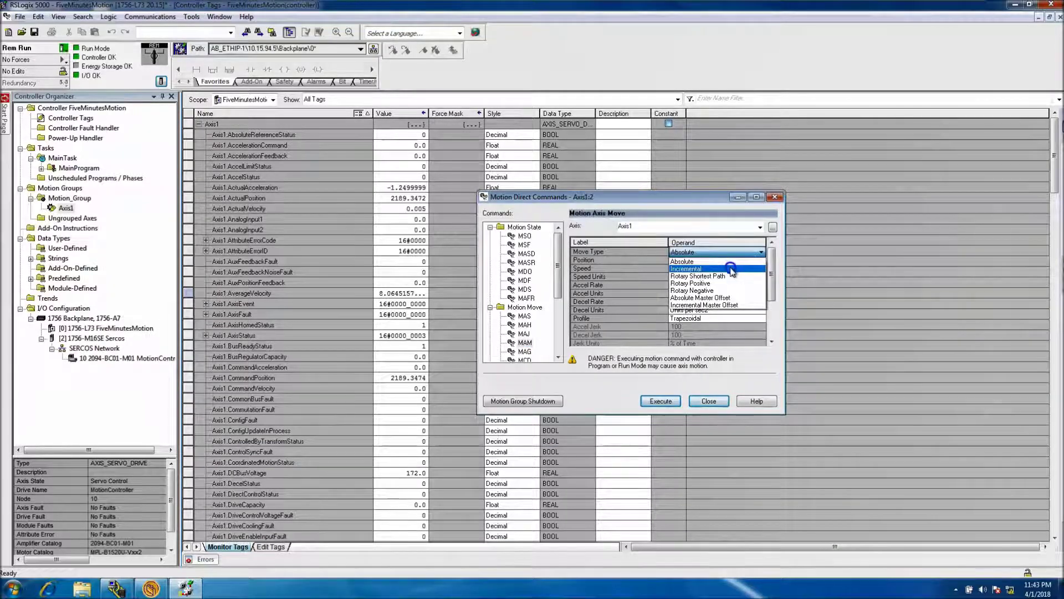
{"action": "left_click", "coordinate": [721, 269]}
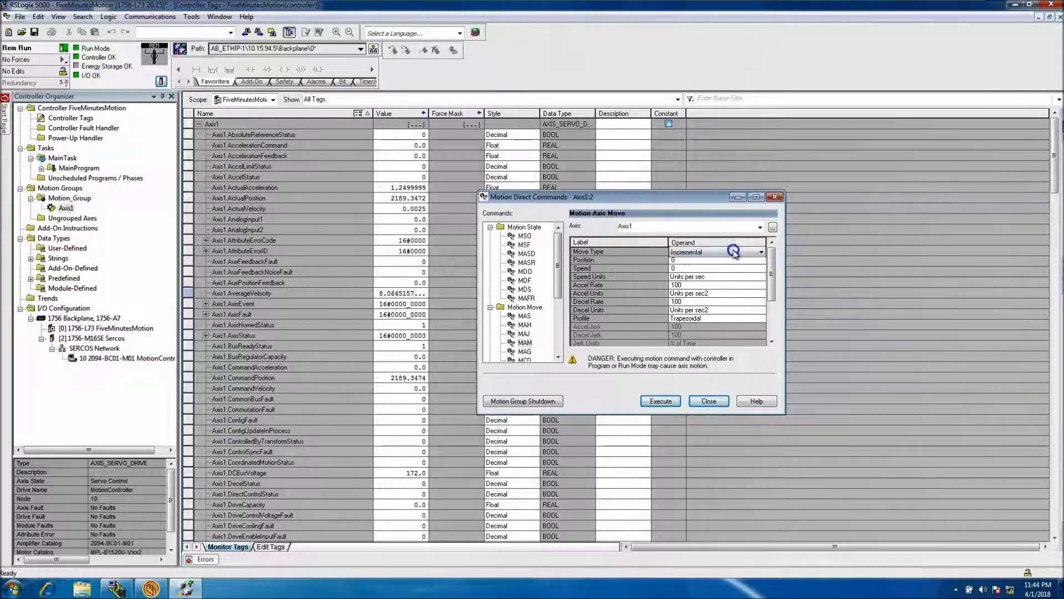
{"action": "left_click", "coordinate": [750, 252]}
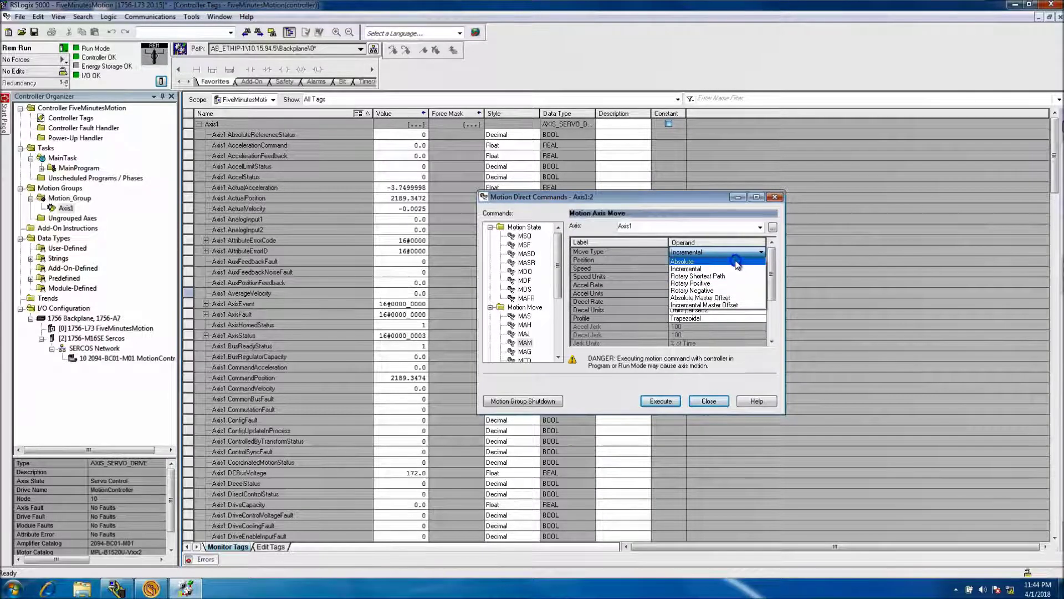
{"action": "left_click", "coordinate": [736, 268]}
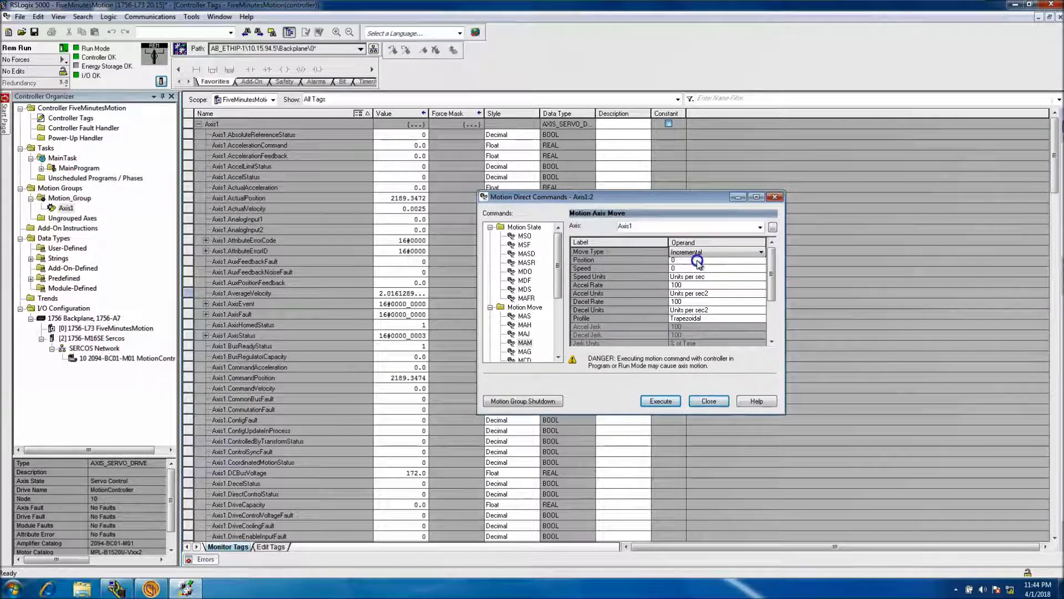
{"action": "left_click", "coordinate": [697, 260]}
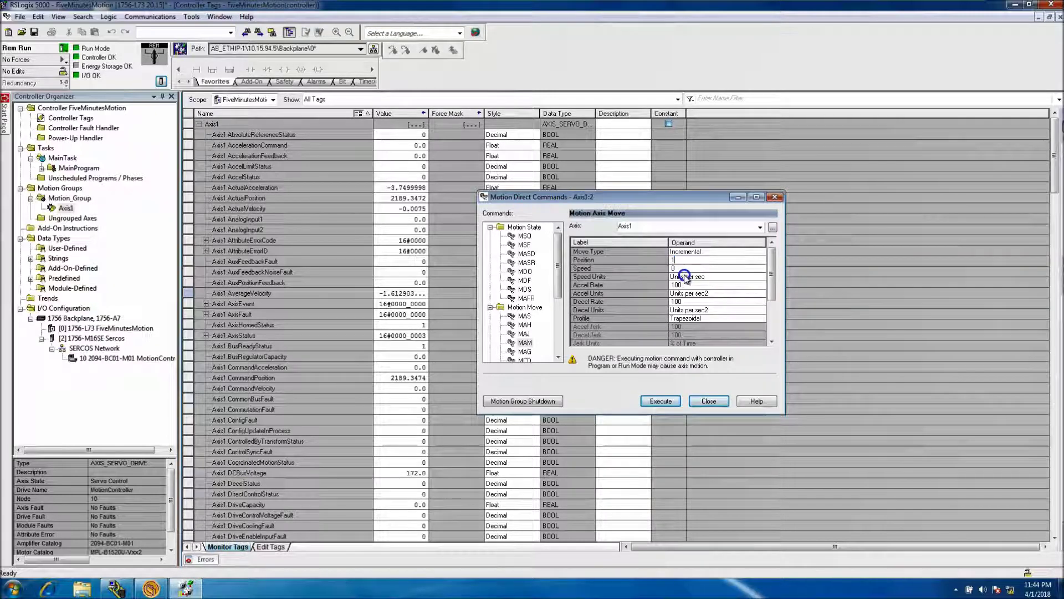
- Set the move Position to 100 and Speed to 20, then execute Motion Axis Home
{"action": "type", "text": "00"}
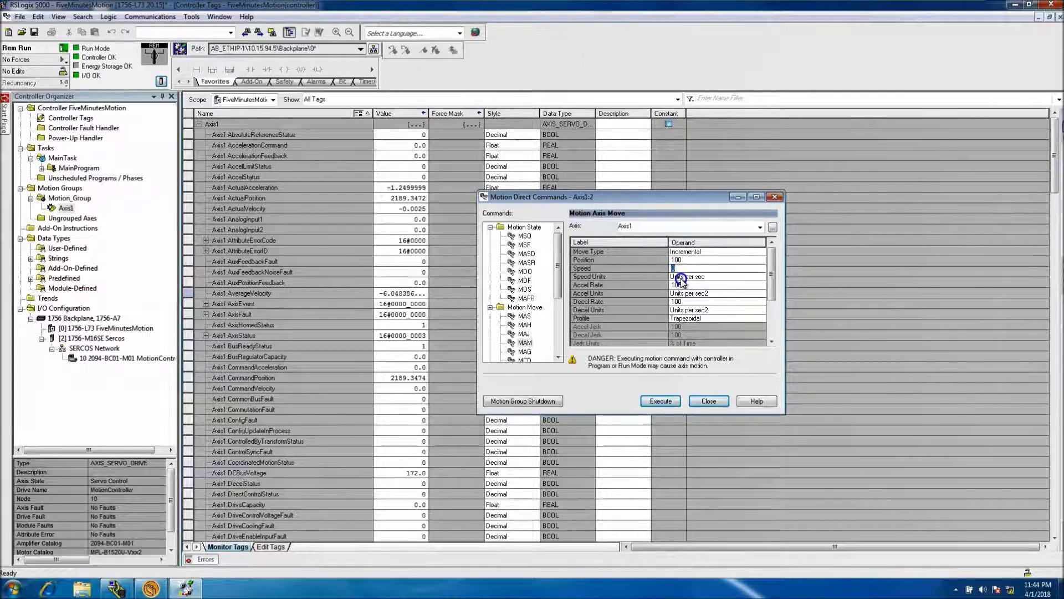
{"action": "type", "text": "2"}
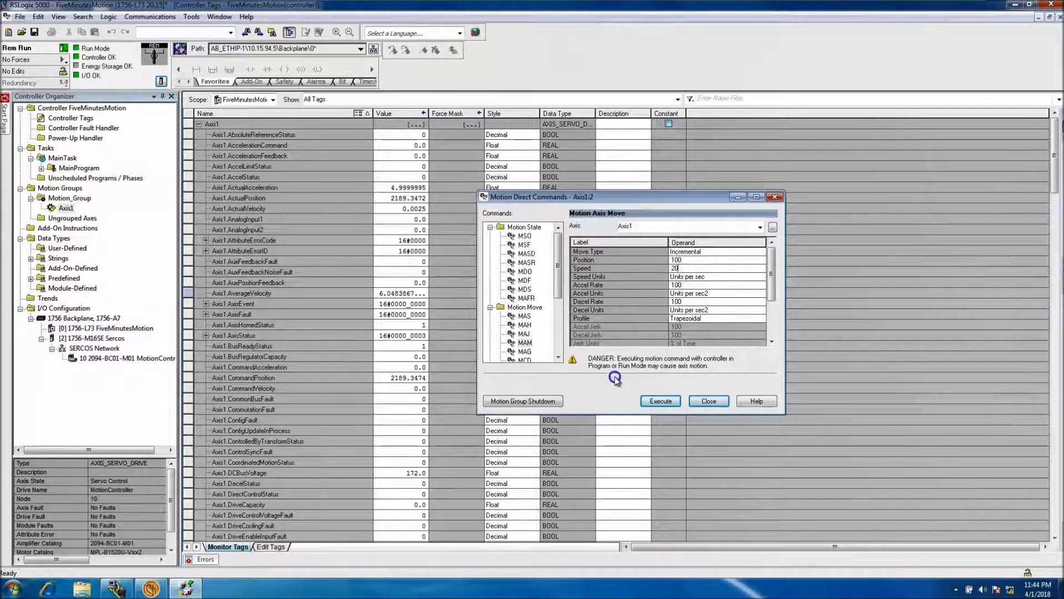
{"action": "left_click", "coordinate": [524, 325]}
{"action": "left_click", "coordinate": [657, 400]}
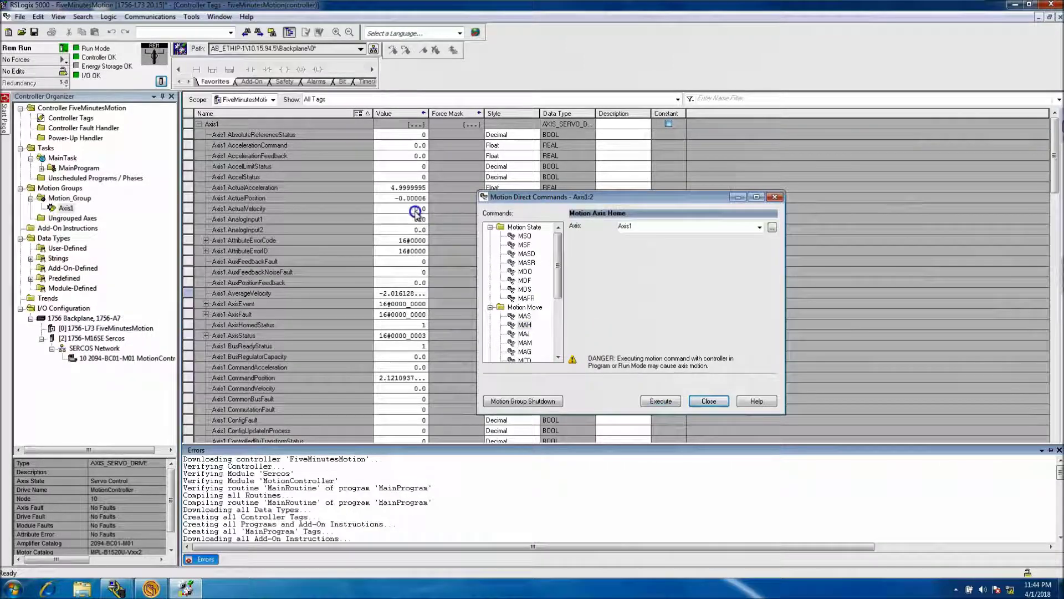
- Reselect Motion Axis Move with Position 100 and Speed 20, and execute the move
{"action": "left_click", "coordinate": [525, 342]}
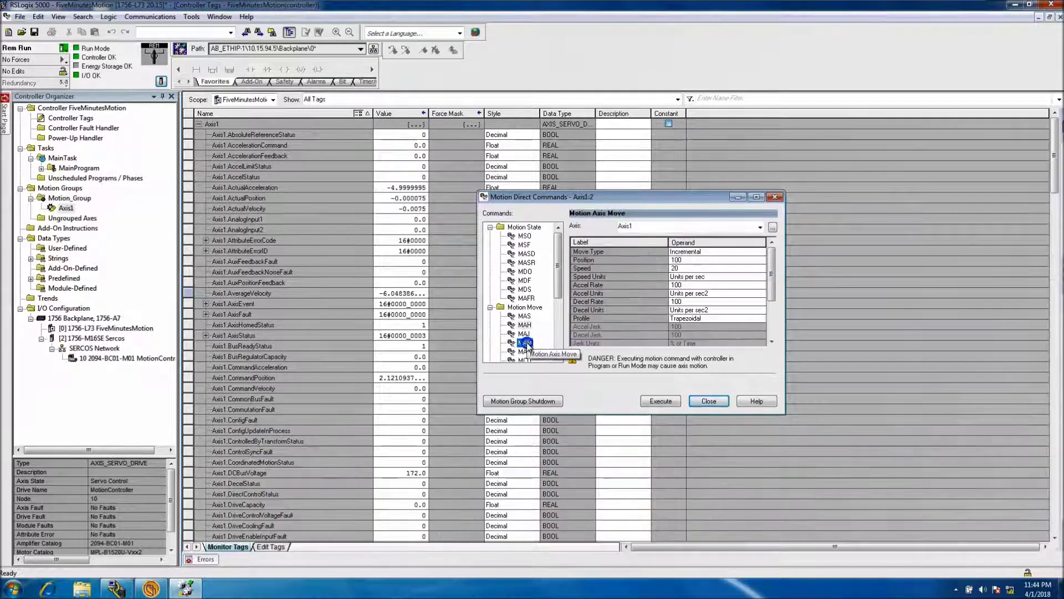
{"action": "left_click", "coordinate": [677, 260]}
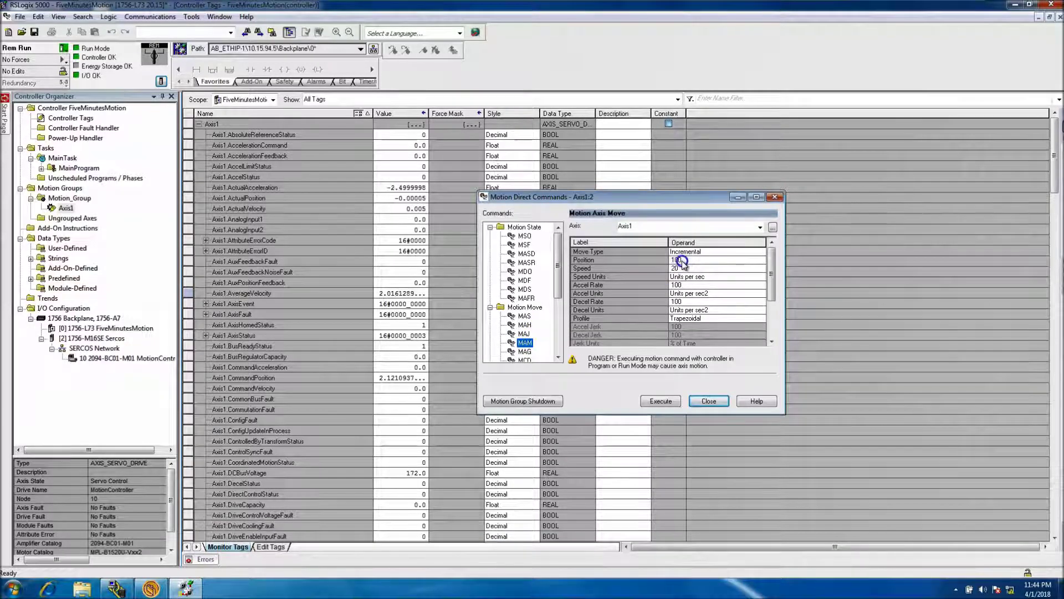
{"action": "left_click", "coordinate": [682, 266]}
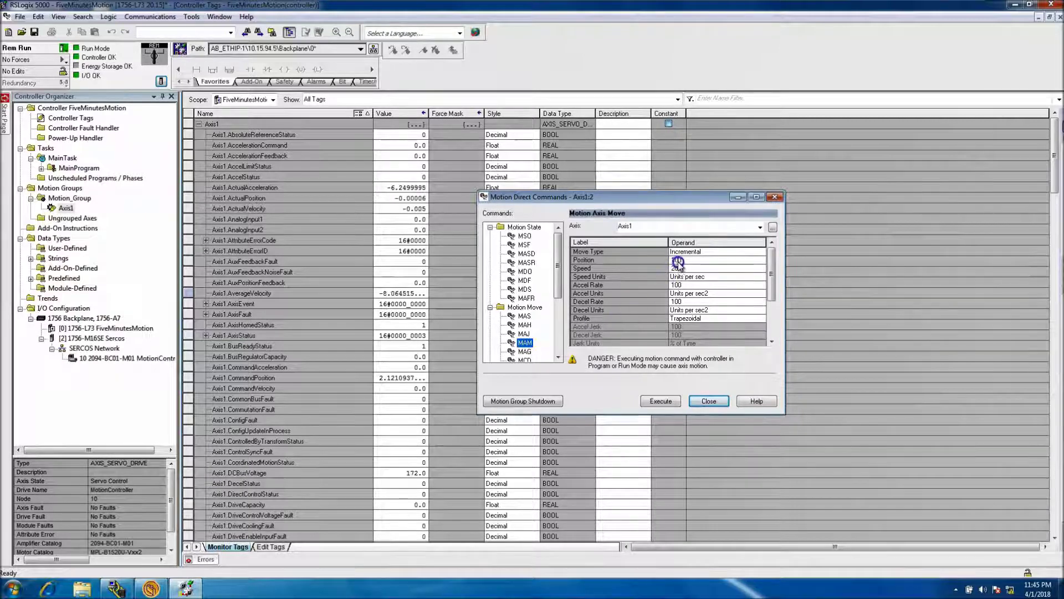
{"action": "left_click", "coordinate": [663, 401]}
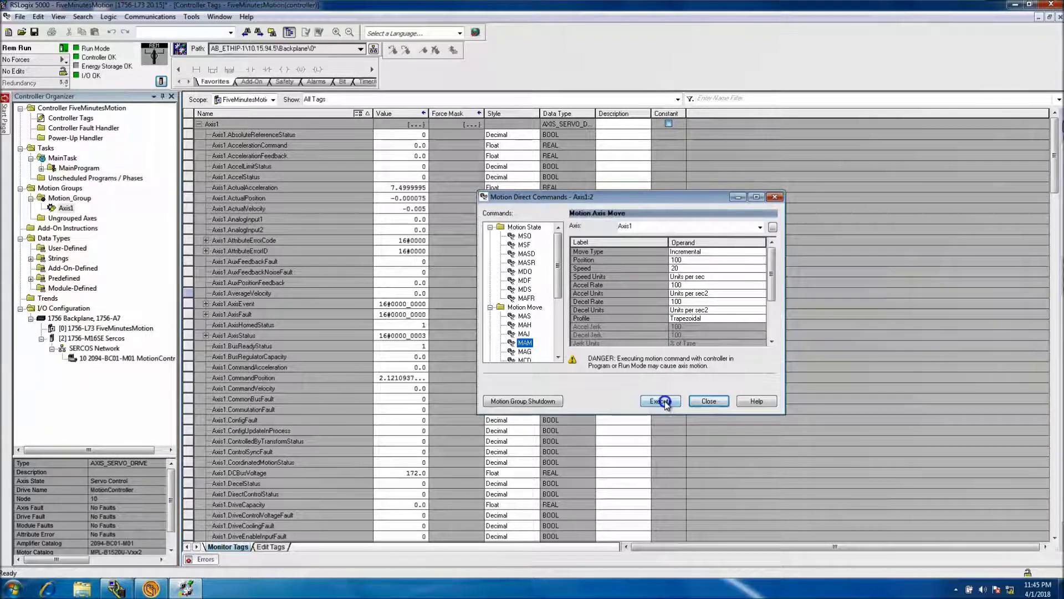
{"action": "left_click", "coordinate": [664, 402]}
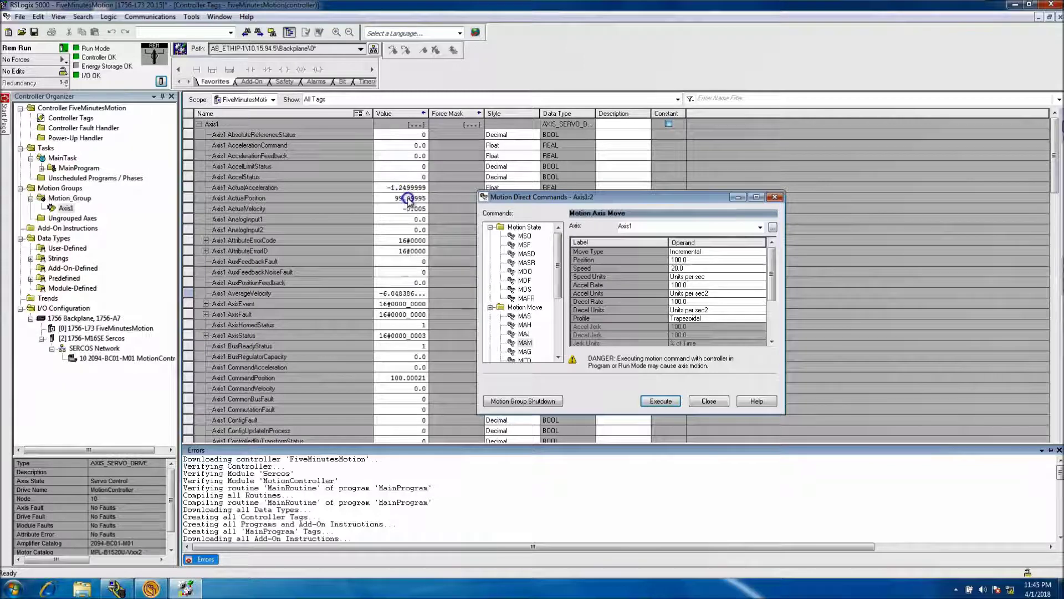
- Change the move Speed to 70 and execute the 100-unit incremental move again
{"action": "left_click", "coordinate": [676, 268]}
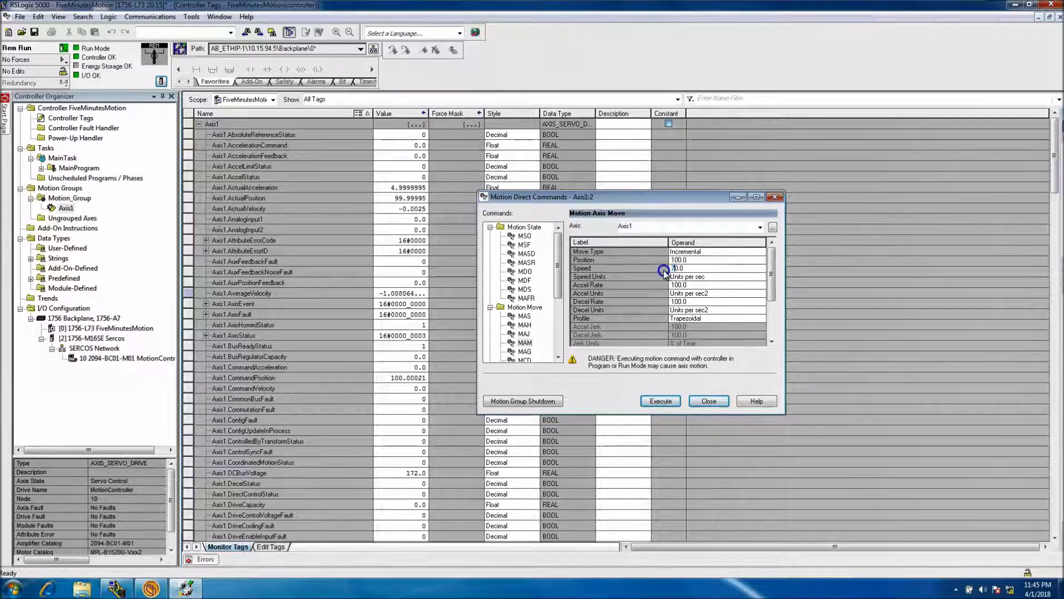
{"action": "left_click", "coordinate": [661, 401]}
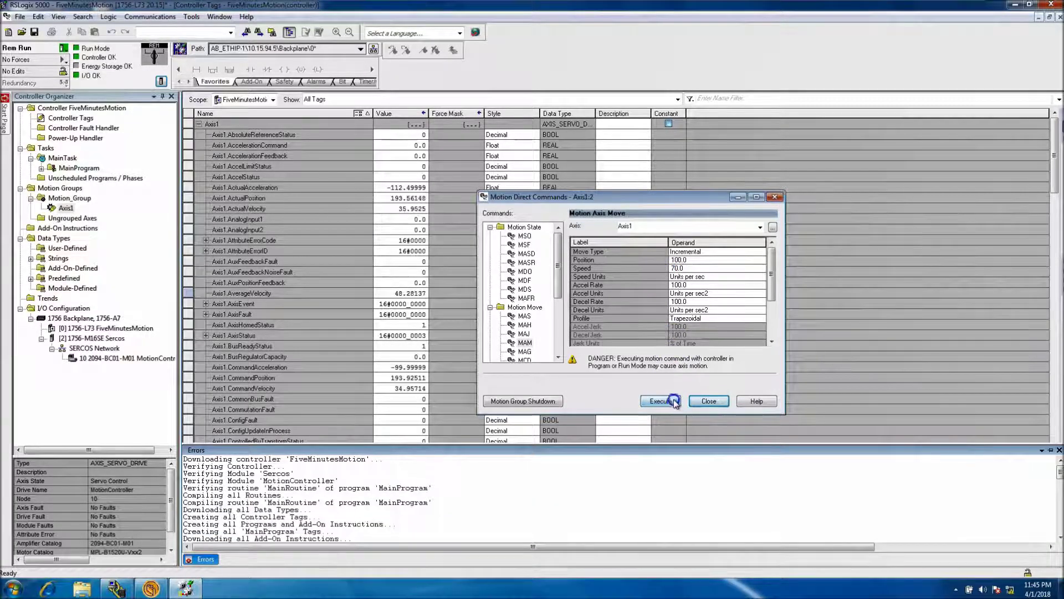
{"action": "left_click", "coordinate": [679, 261]}
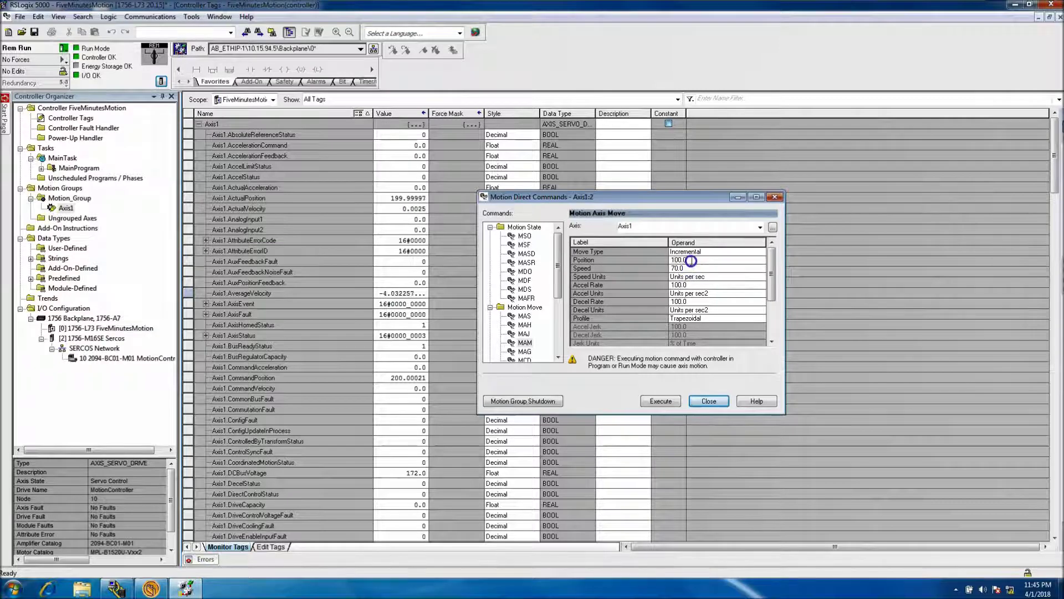
- Change Position to -100 and execute the incremental move twice, reaching about -100
{"action": "double_click", "coordinate": [676, 261]}
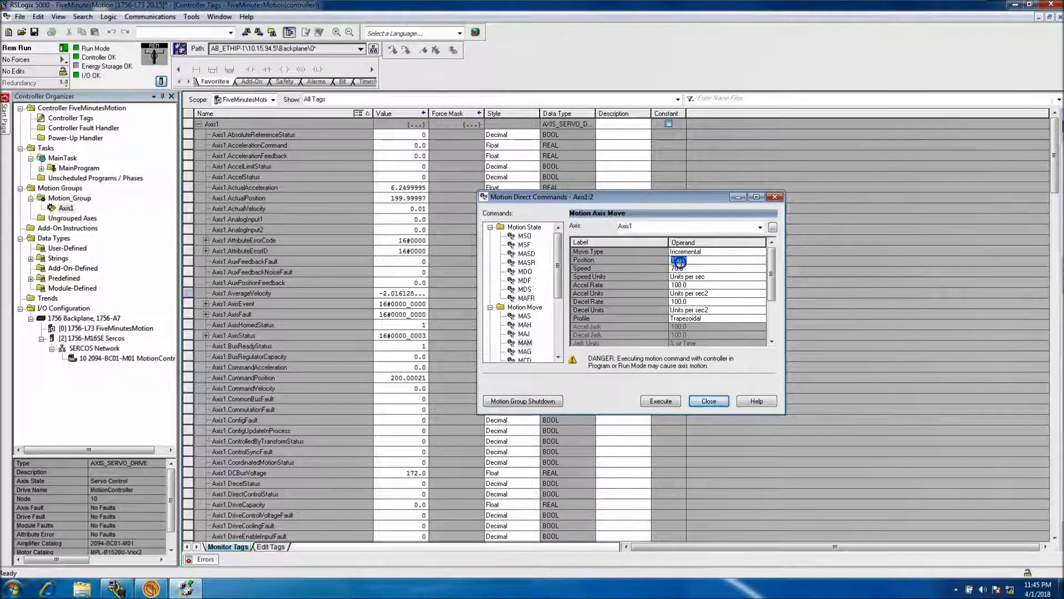
{"action": "left_click", "coordinate": [676, 261]}
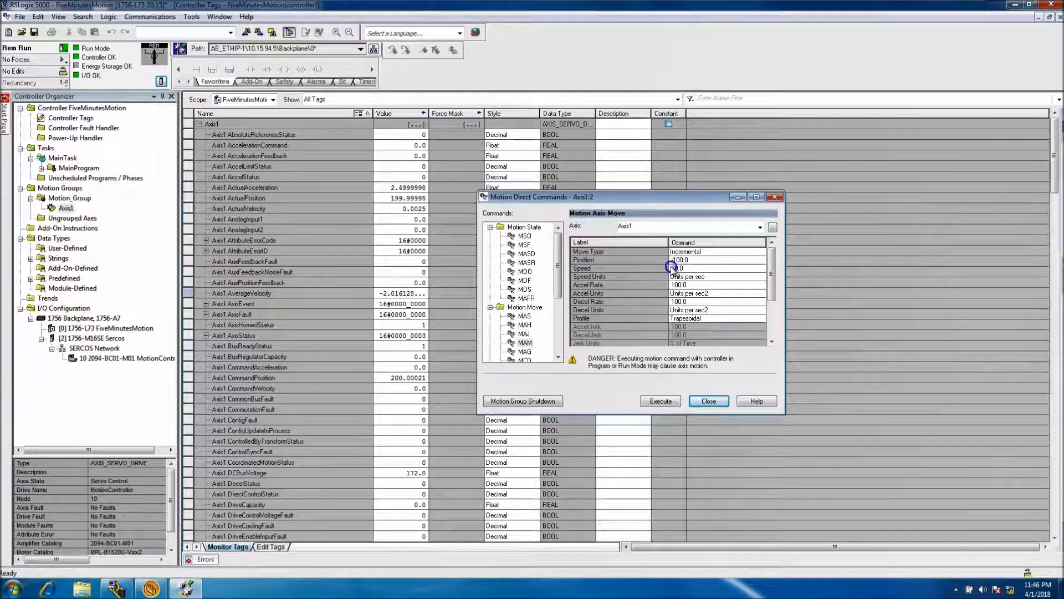
{"action": "left_click", "coordinate": [667, 403]}
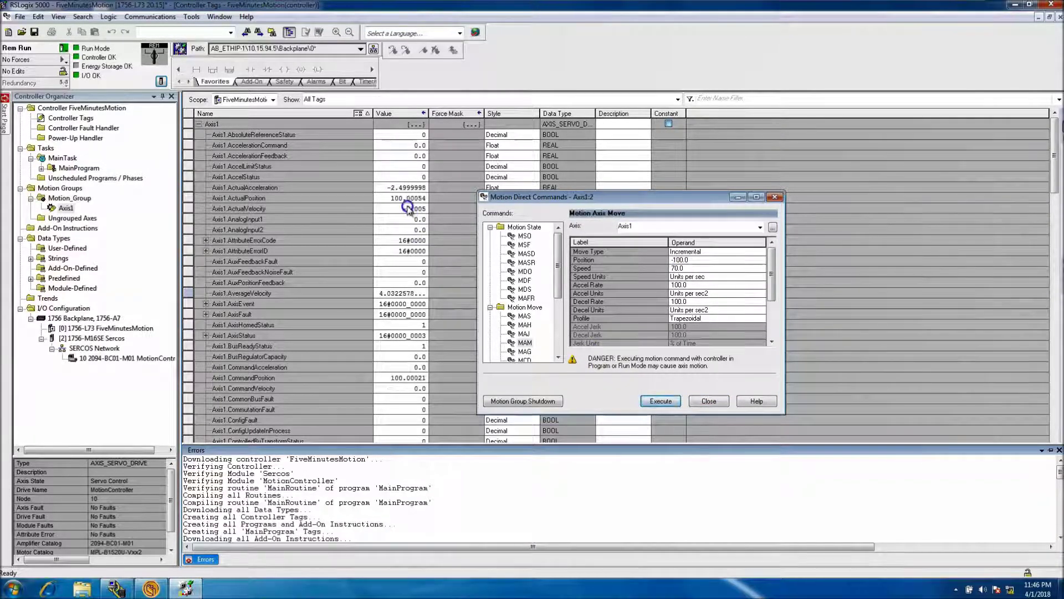
{"action": "left_click", "coordinate": [667, 402]}
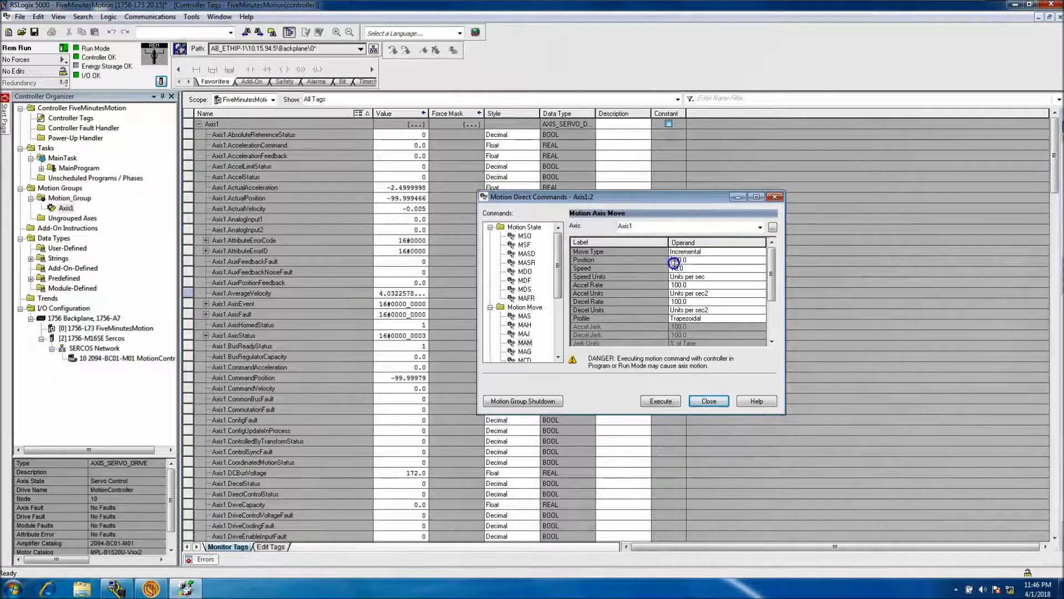
- Execute the 100-unit move back to about 0, then select Motion Servo On
{"action": "left_click", "coordinate": [671, 404]}
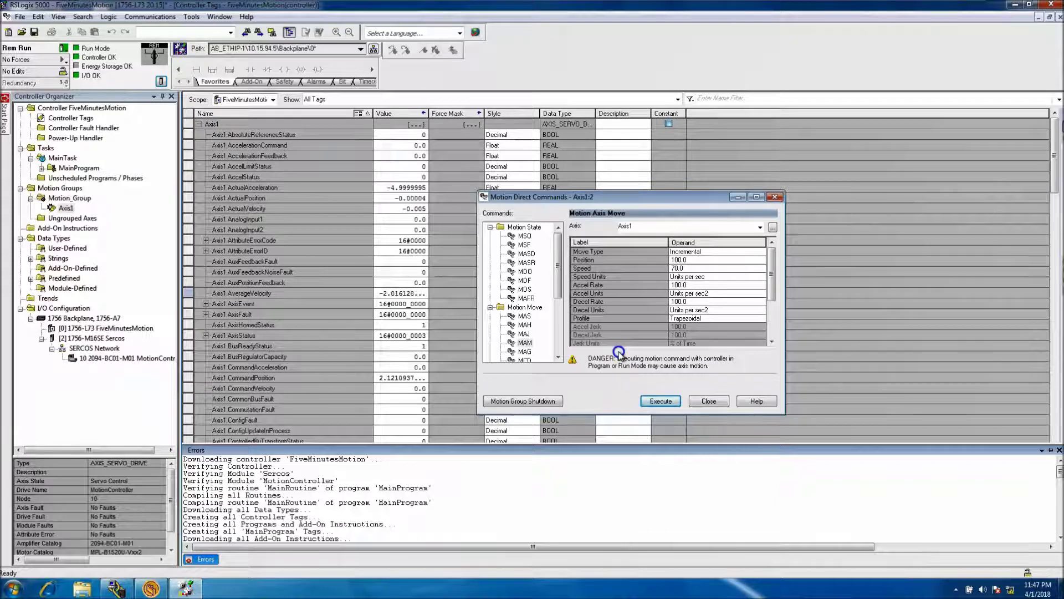
{"action": "left_click", "coordinate": [525, 236]}
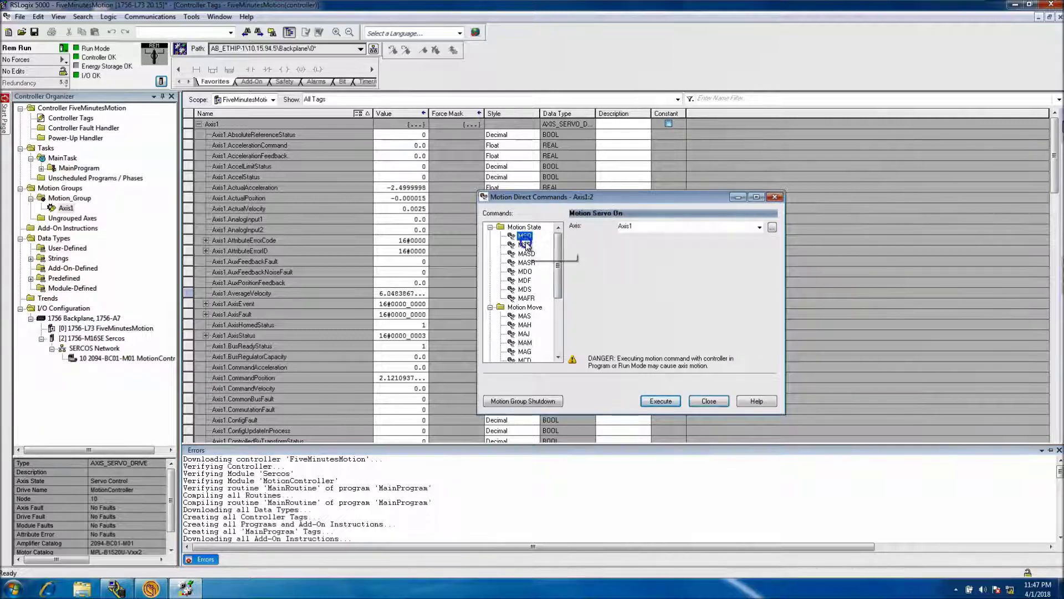
- Execute Motion Servo Off on Axis1 so it reads Ready, then close the dialog
{"action": "left_click", "coordinate": [524, 244]}
{"action": "left_click", "coordinate": [646, 400]}
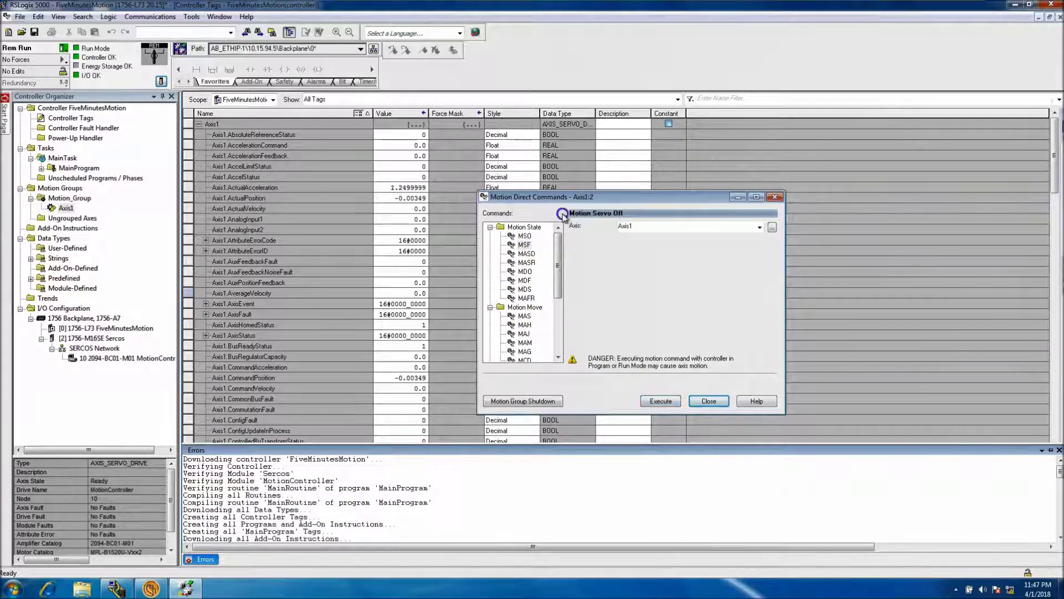
{"action": "left_click_drag", "start_coordinate": [563, 200], "coordinate": [330, 186]}
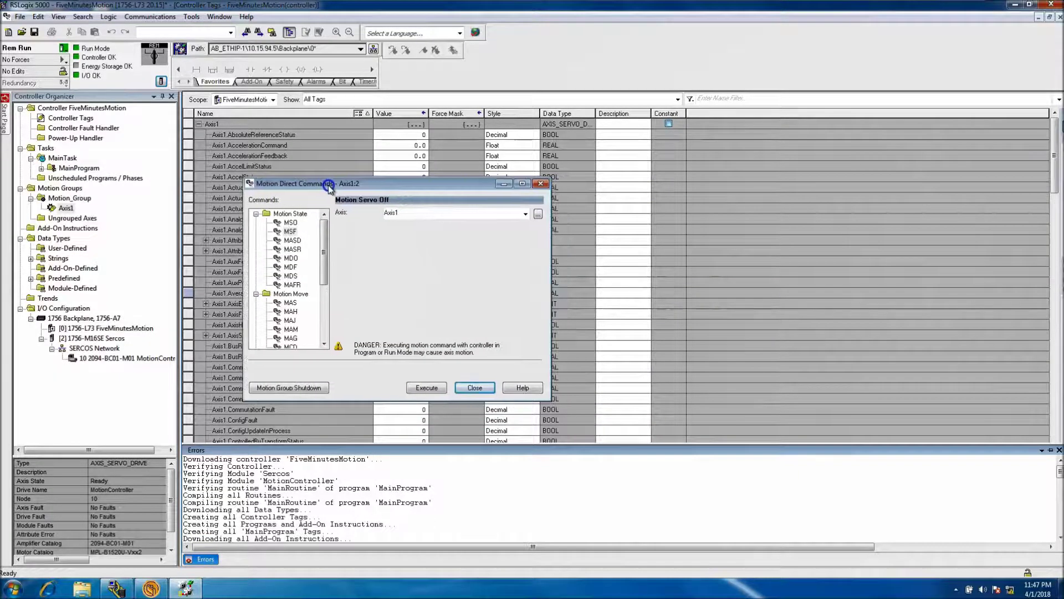
{"action": "left_click", "coordinate": [474, 387]}
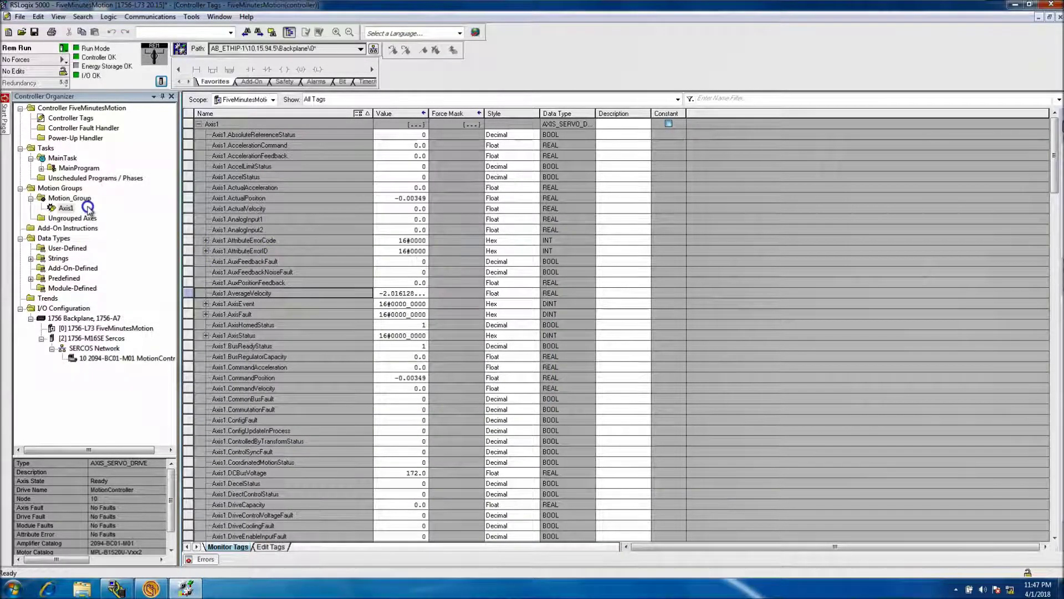
{"action": "right_click", "coordinate": [70, 207]}
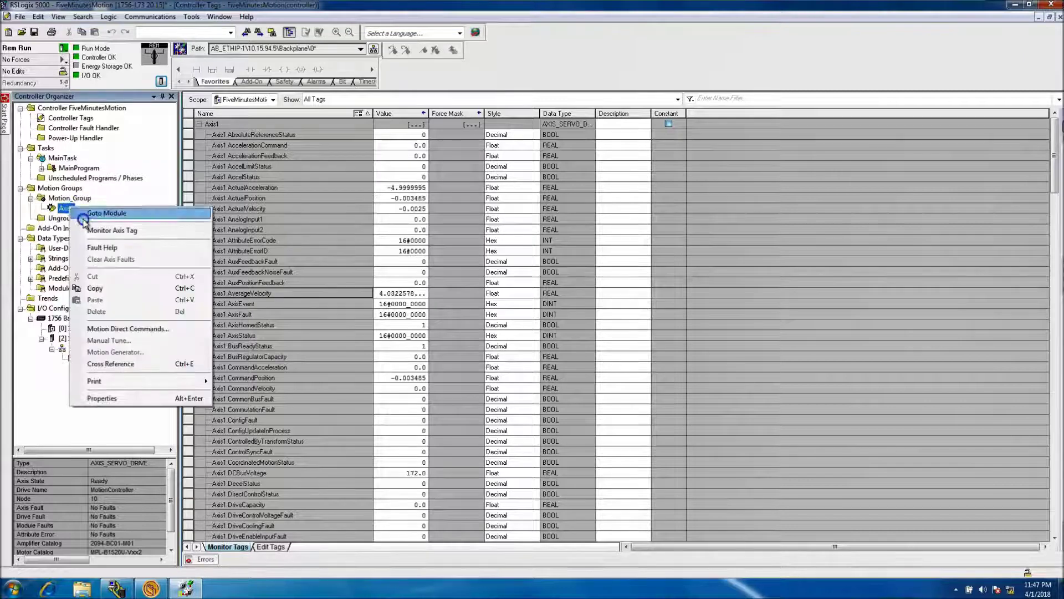
{"action": "left_click", "coordinate": [149, 328]}
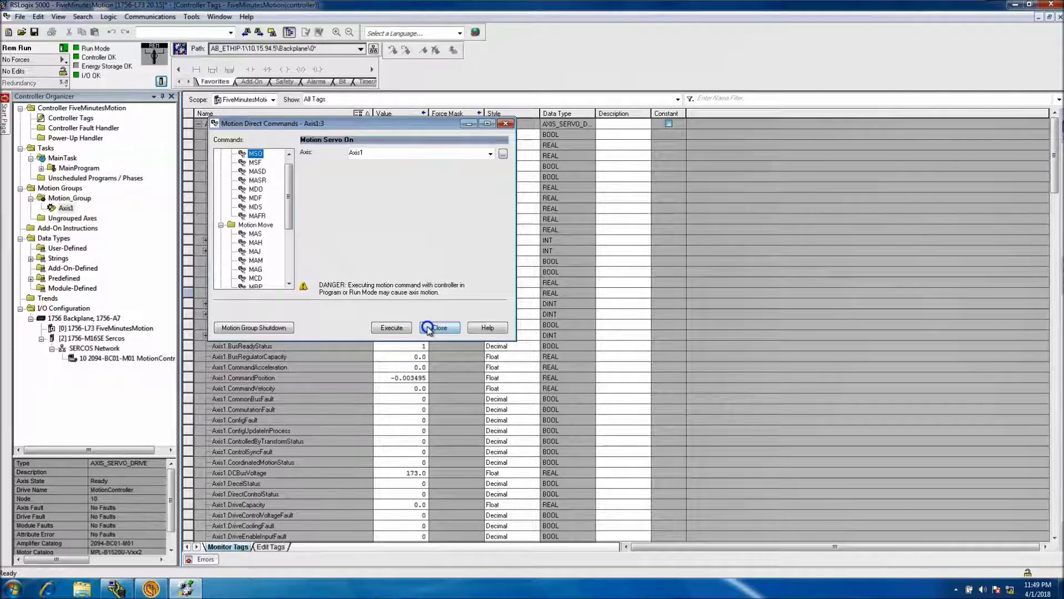
{"action": "left_click", "coordinate": [433, 328]}
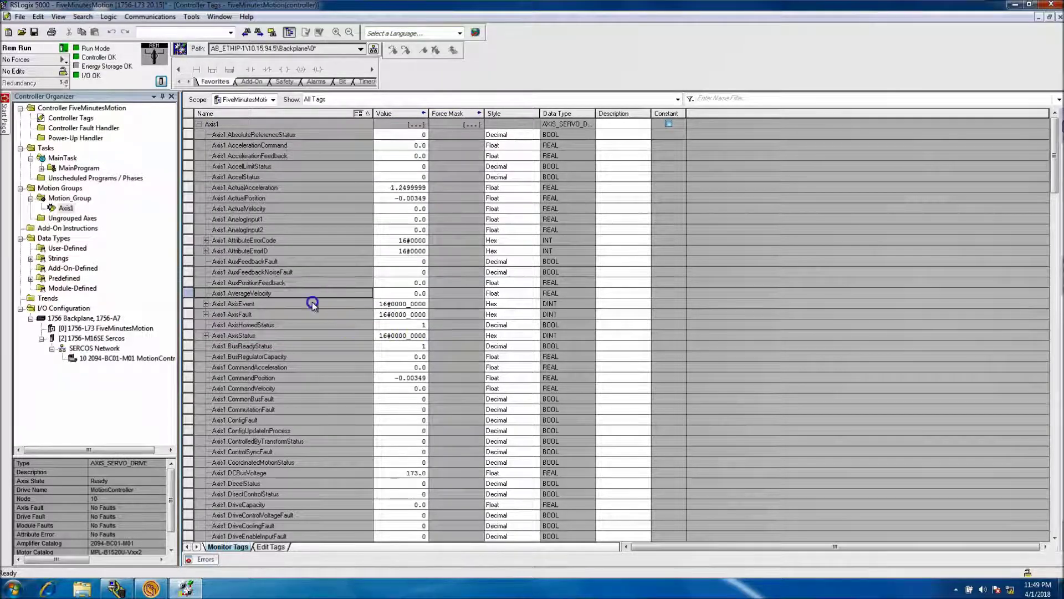